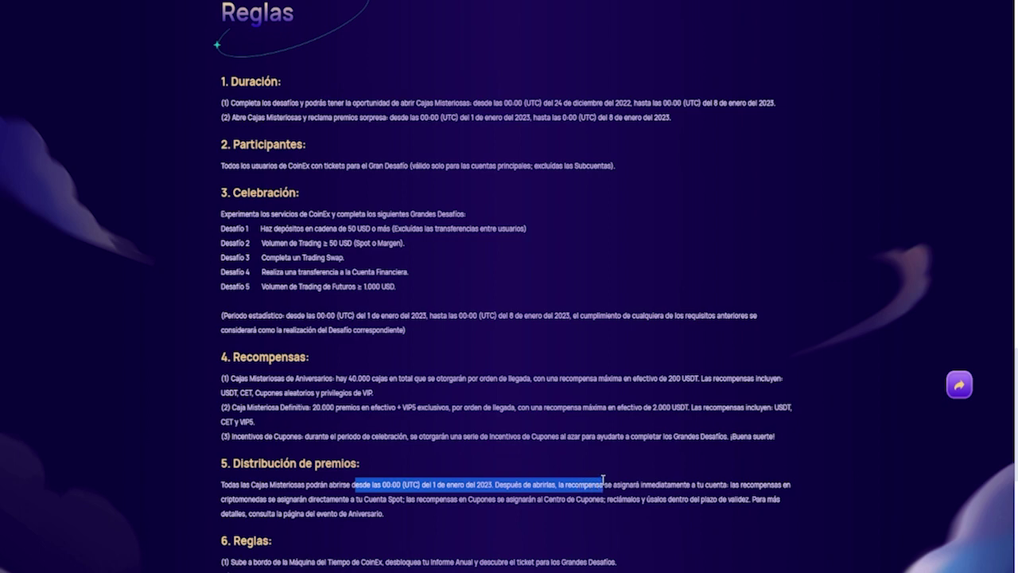
- Review the anniversary event's rewards, prize distribution and rules sections, including the conditions for opening each mystery box
{"action": "left_click", "coordinate": [673, 408]}
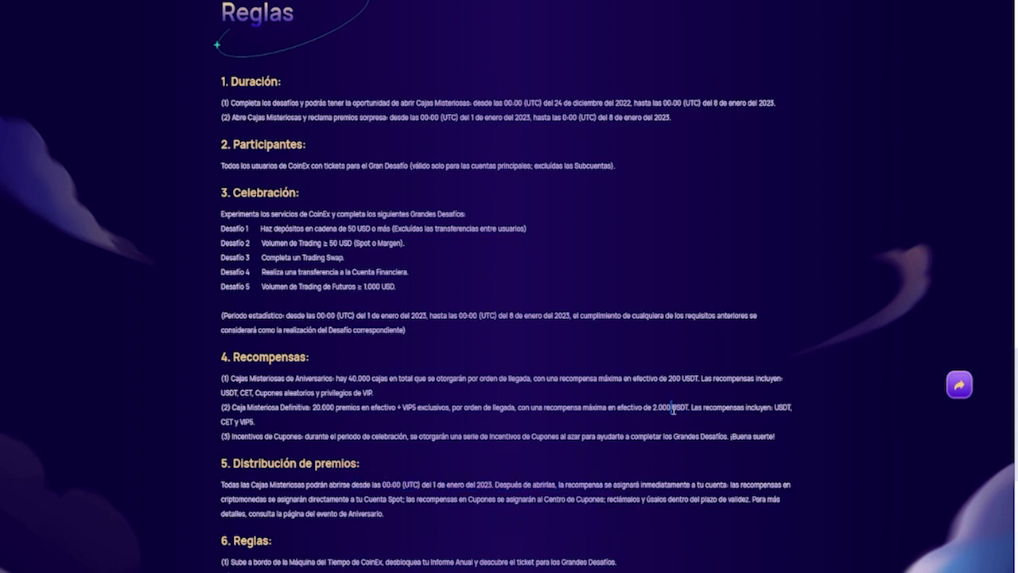
{"action": "scroll", "coordinate": [682, 437], "scroll_direction": "down", "scroll_amount": 2}
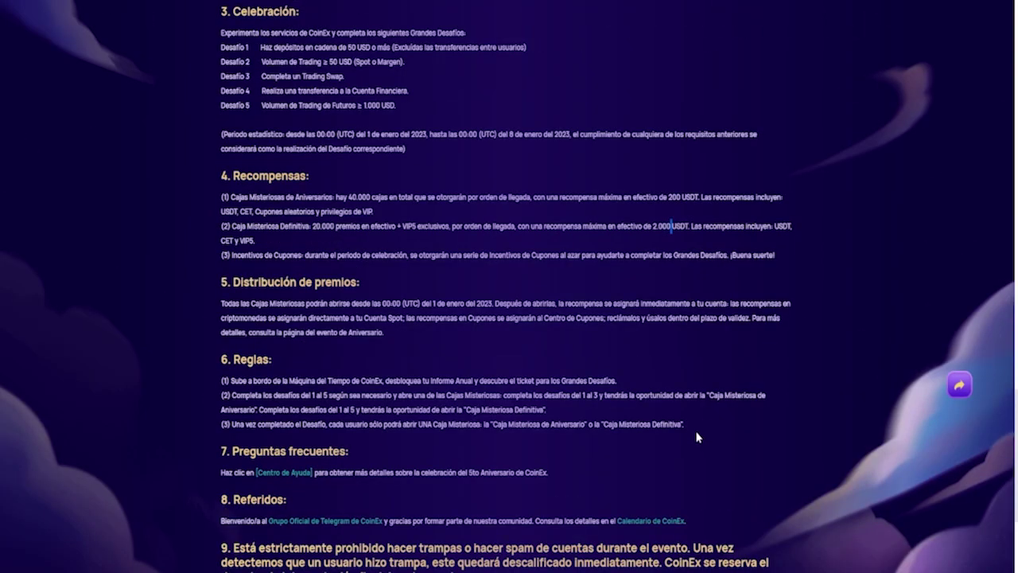
{"action": "scroll", "coordinate": [698, 433], "scroll_direction": "down", "scroll_amount": 1}
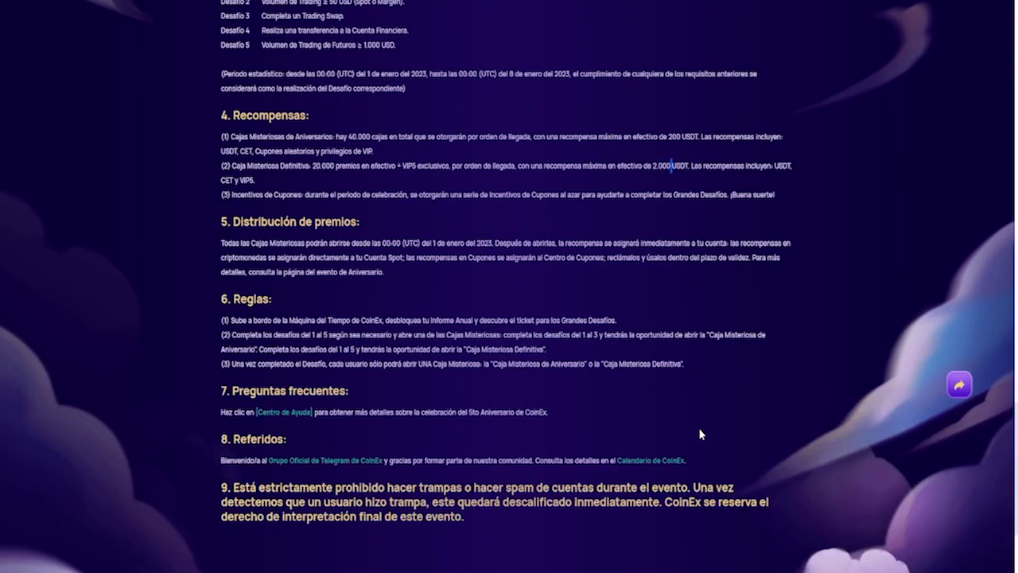
{"action": "scroll", "coordinate": [700, 433], "scroll_direction": "down", "scroll_amount": 1}
{"action": "scroll", "coordinate": [700, 426], "scroll_direction": "up", "scroll_amount": 3}
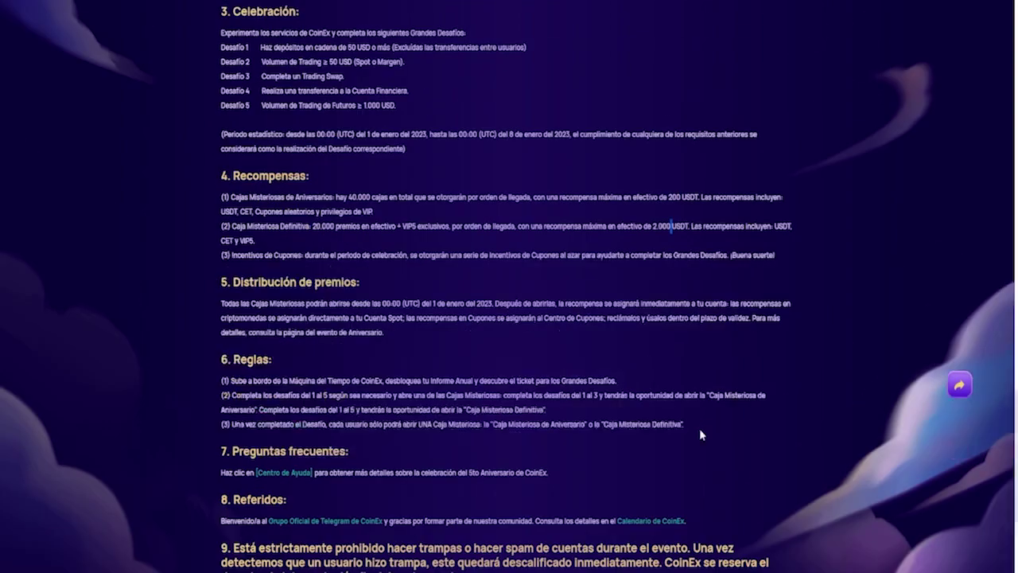
{"action": "scroll", "coordinate": [700, 433], "scroll_direction": "down", "scroll_amount": 2}
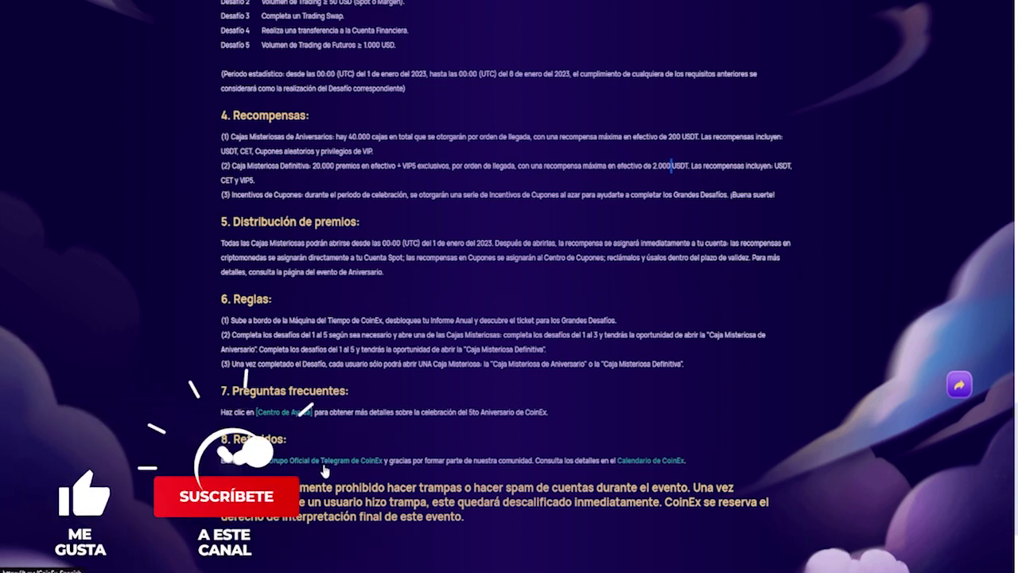
{"action": "scroll", "coordinate": [814, 467], "scroll_direction": "up", "scroll_amount": 3}
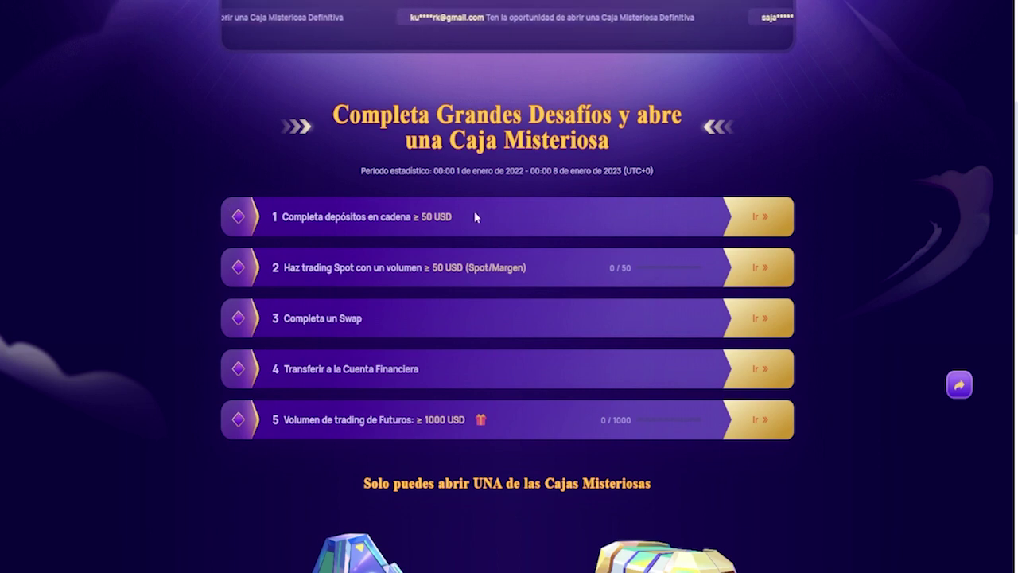
- Open the deposit page for challenge 1, the on-chain deposit of at least 50 USD
{"action": "left_click_drag", "start_coordinate": [320, 216], "coordinate": [530, 215]}
{"action": "left_click", "coordinate": [692, 218]}
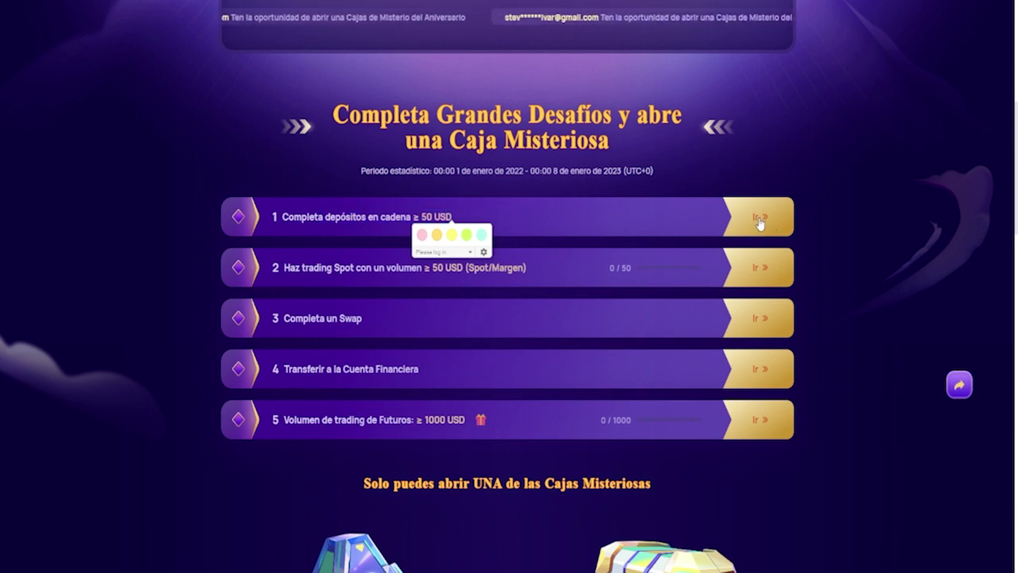
{"action": "left_click", "coordinate": [757, 222]}
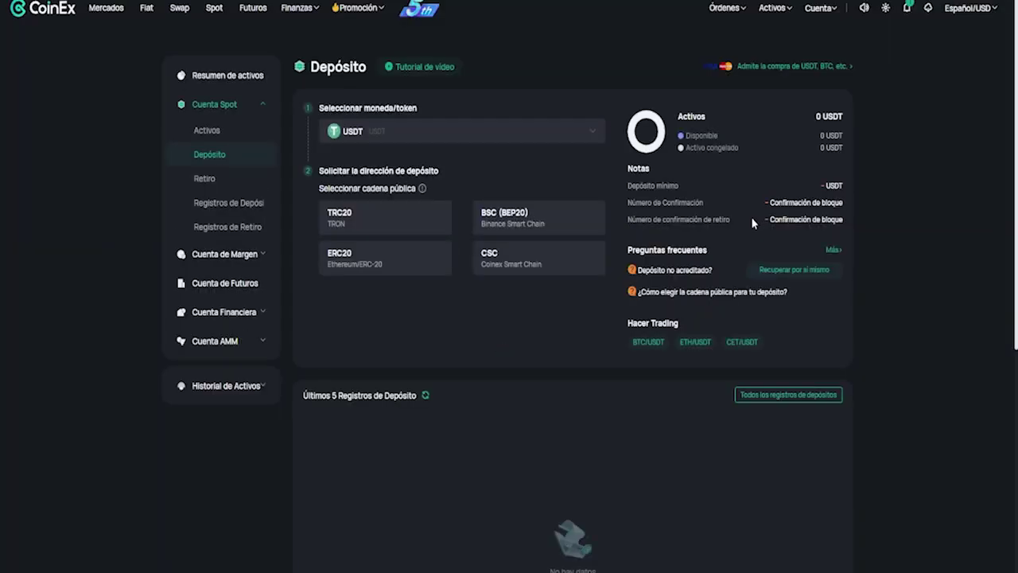
- Get the USDT deposit address on the BSC (BEP20) network, acknowledging the risk reminder, and copy the address
{"action": "left_click", "coordinate": [406, 137]}
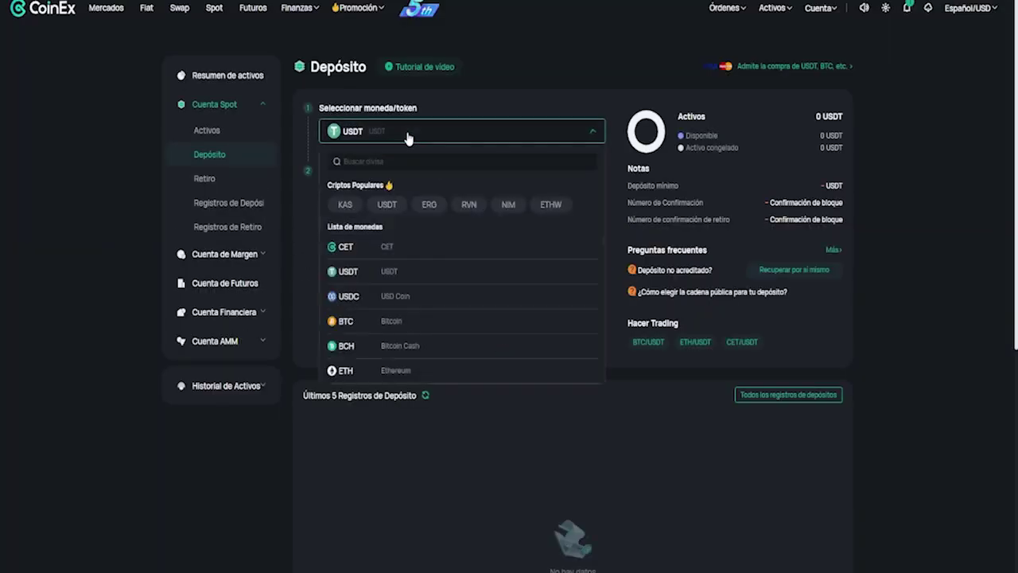
{"action": "left_click", "coordinate": [490, 139]}
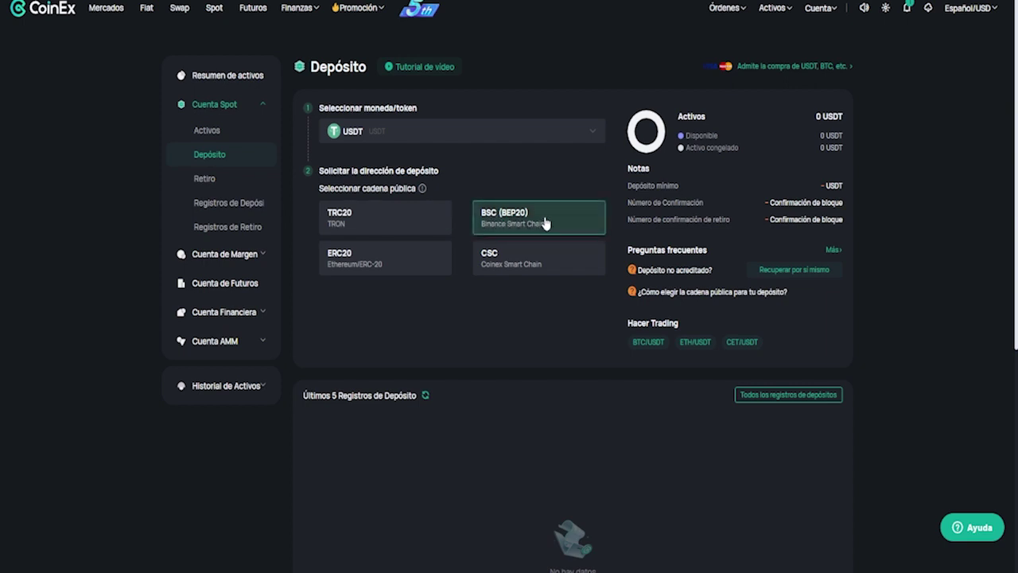
{"action": "left_click", "coordinate": [519, 220]}
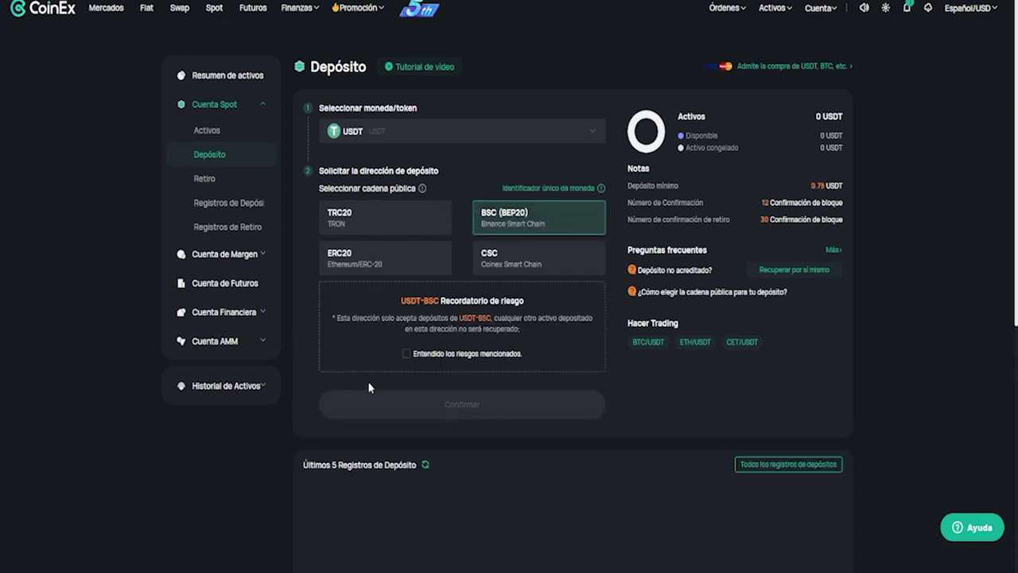
{"action": "left_click", "coordinate": [406, 353]}
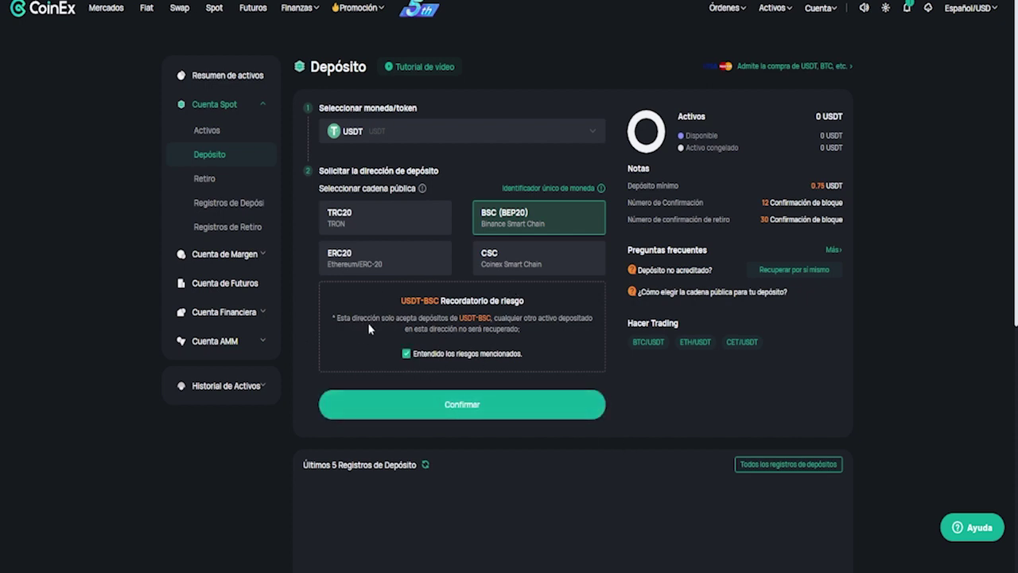
{"action": "left_click", "coordinate": [506, 404]}
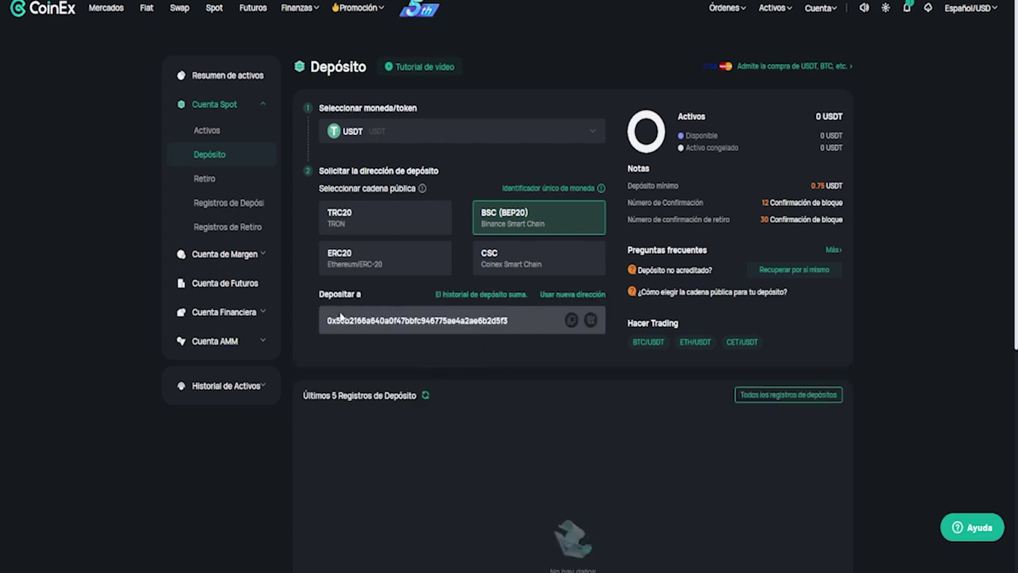
{"action": "left_click_drag", "start_coordinate": [327, 327], "coordinate": [529, 322]}
{"action": "left_click", "coordinate": [570, 321]}
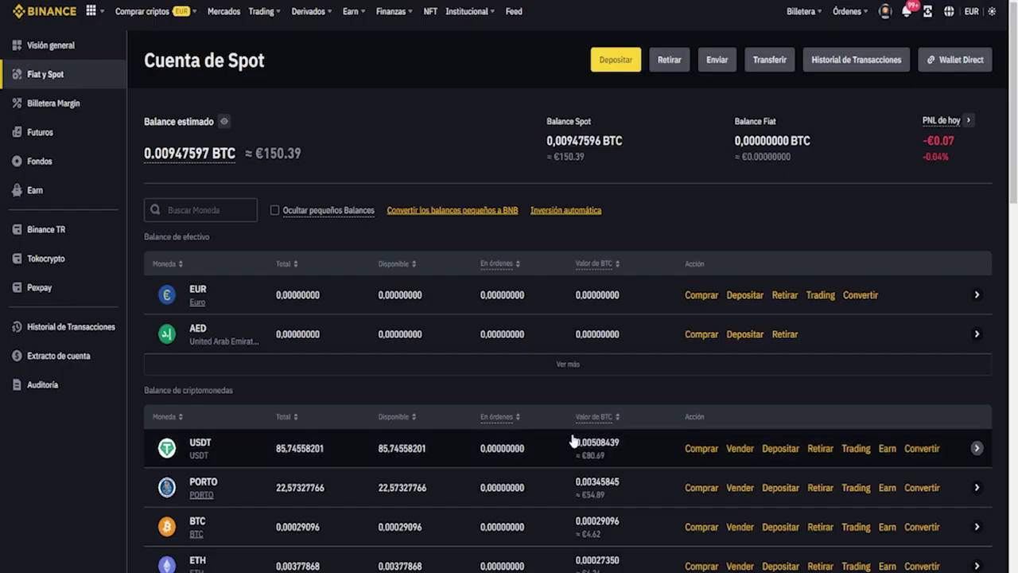
- Switch to Binance and start a USDT withdrawal from the spot account, pasting the copied deposit address as the destination
{"action": "left_click", "coordinate": [819, 448]}
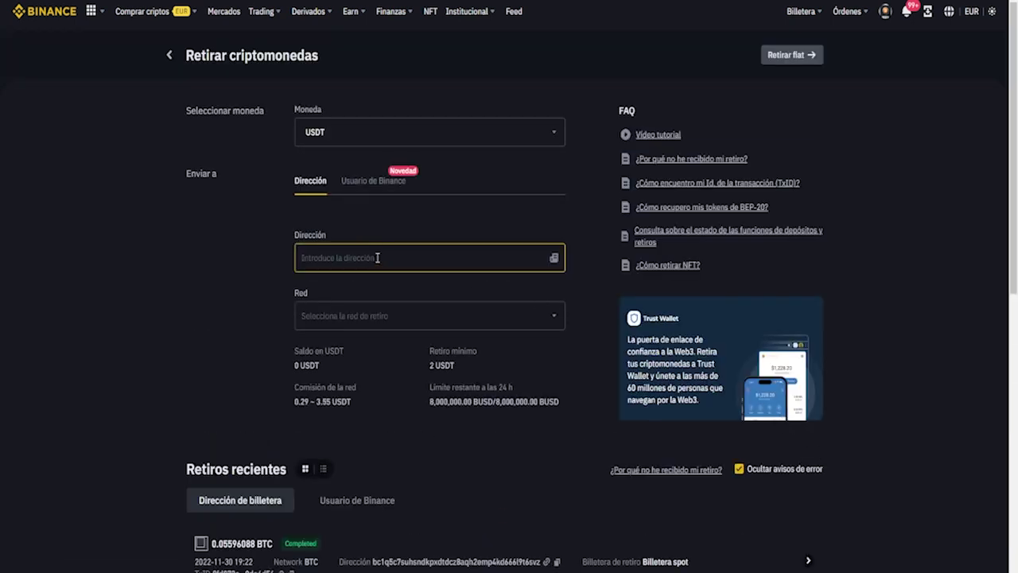
{"action": "right_click", "coordinate": [376, 254]}
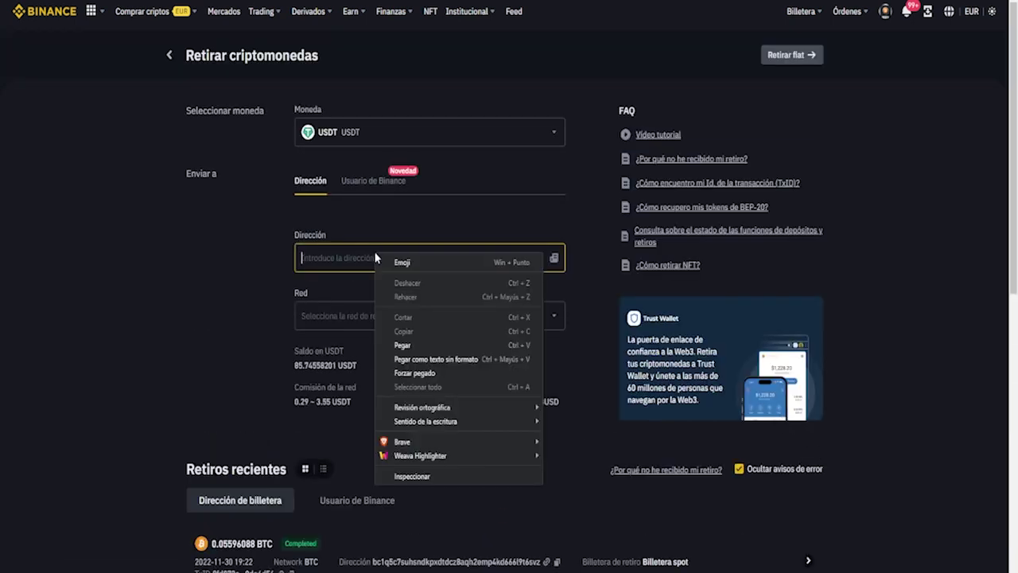
{"action": "left_click", "coordinate": [434, 345]}
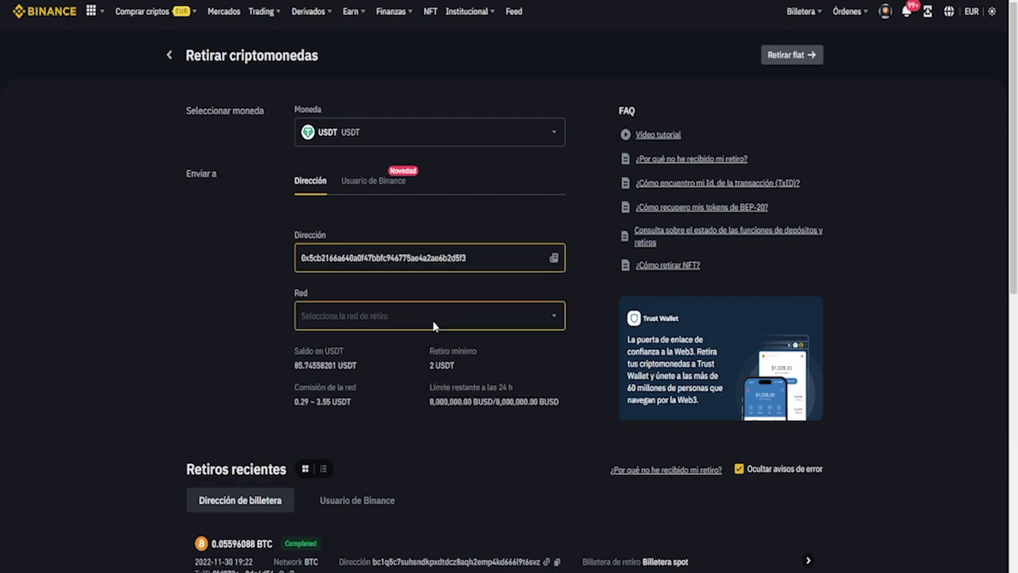
- Compare the available withdrawal networks, select BSC BNB Smart Chain (BEP20) and confirm that the destination address supports it
{"action": "left_click", "coordinate": [432, 320]}
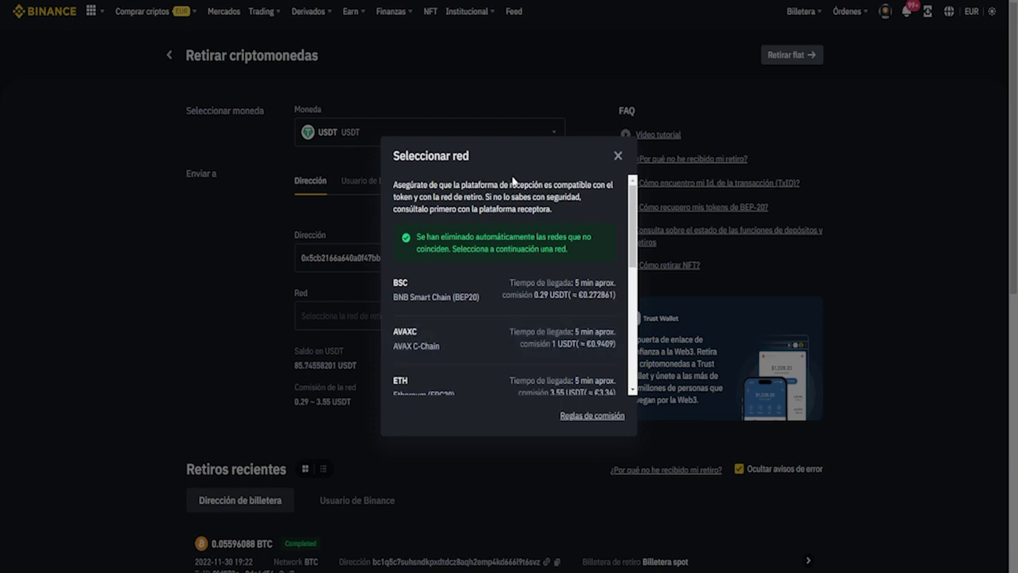
{"action": "left_click", "coordinate": [617, 155]}
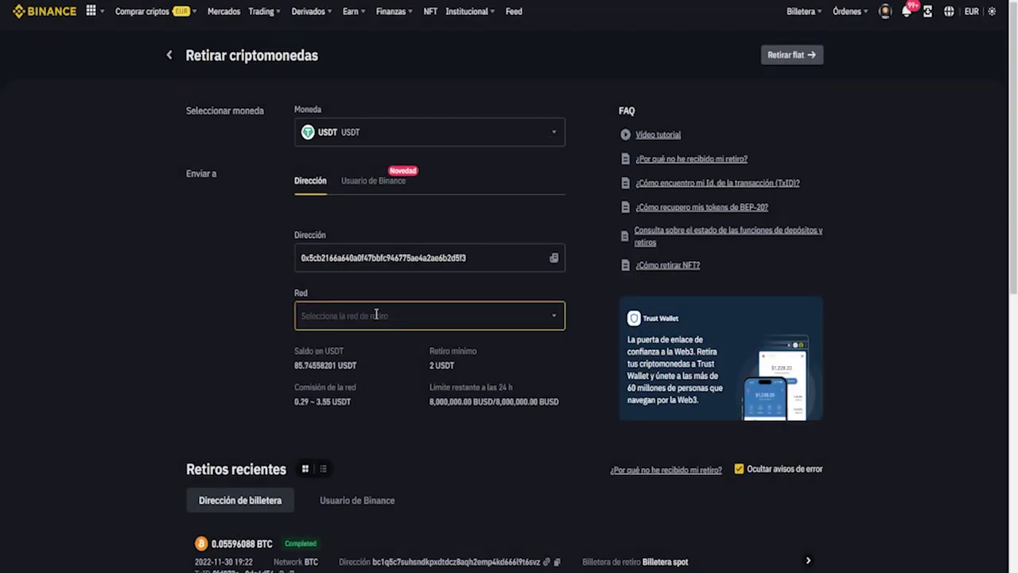
{"action": "left_click", "coordinate": [375, 313]}
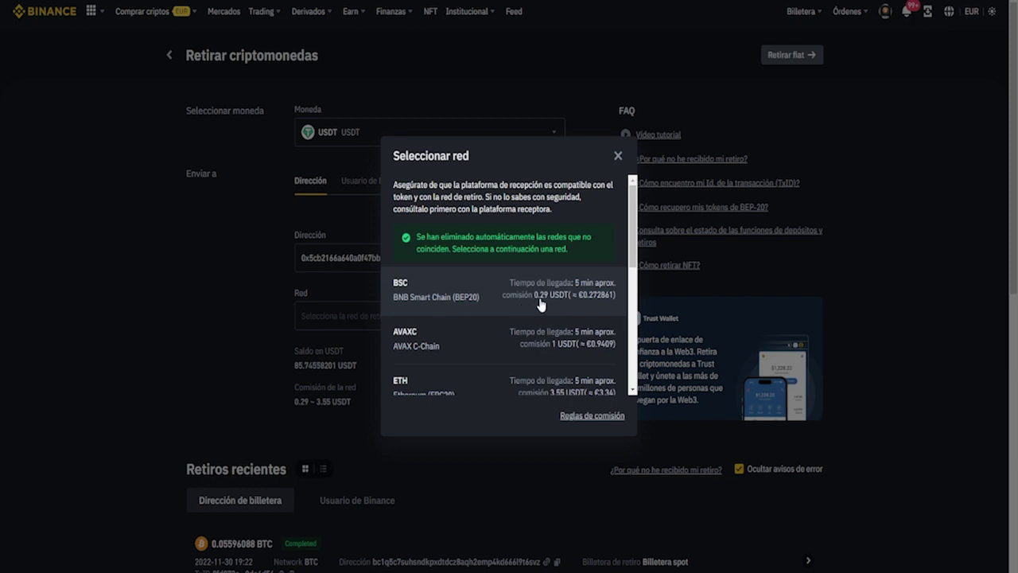
{"action": "scroll", "coordinate": [543, 296], "scroll_direction": "down", "scroll_amount": 1}
{"action": "scroll", "coordinate": [544, 296], "scroll_direction": "down", "scroll_amount": 1}
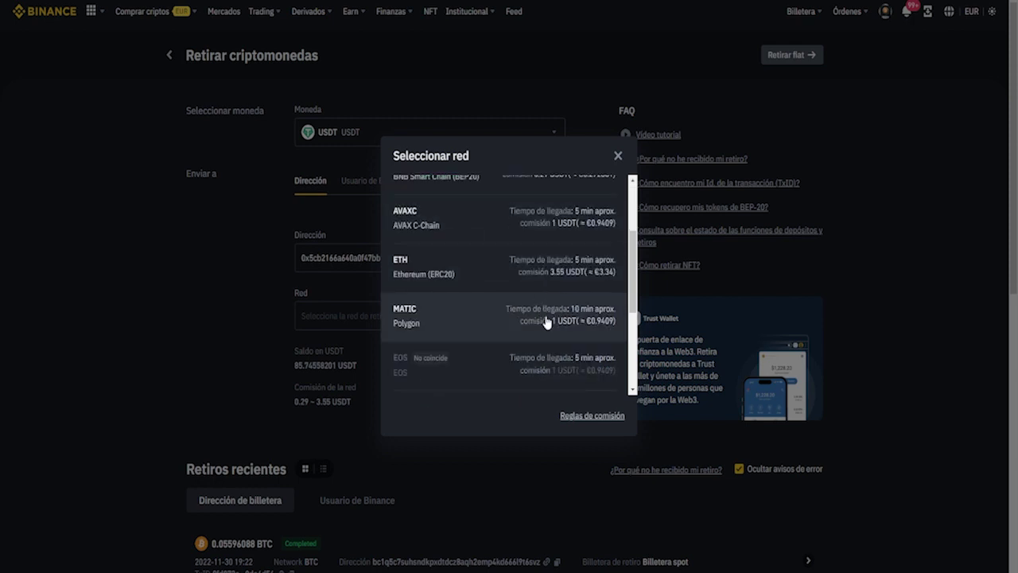
{"action": "scroll", "coordinate": [552, 341], "scroll_direction": "down", "scroll_amount": 4}
{"action": "scroll", "coordinate": [584, 342], "scroll_direction": "up", "scroll_amount": 5}
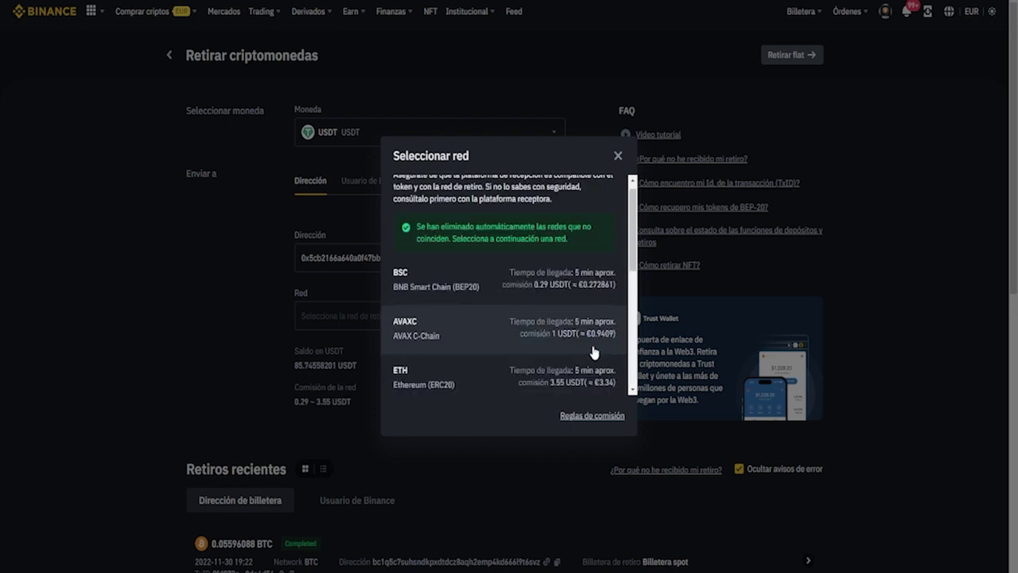
{"action": "scroll", "coordinate": [588, 306], "scroll_direction": "down", "scroll_amount": 4}
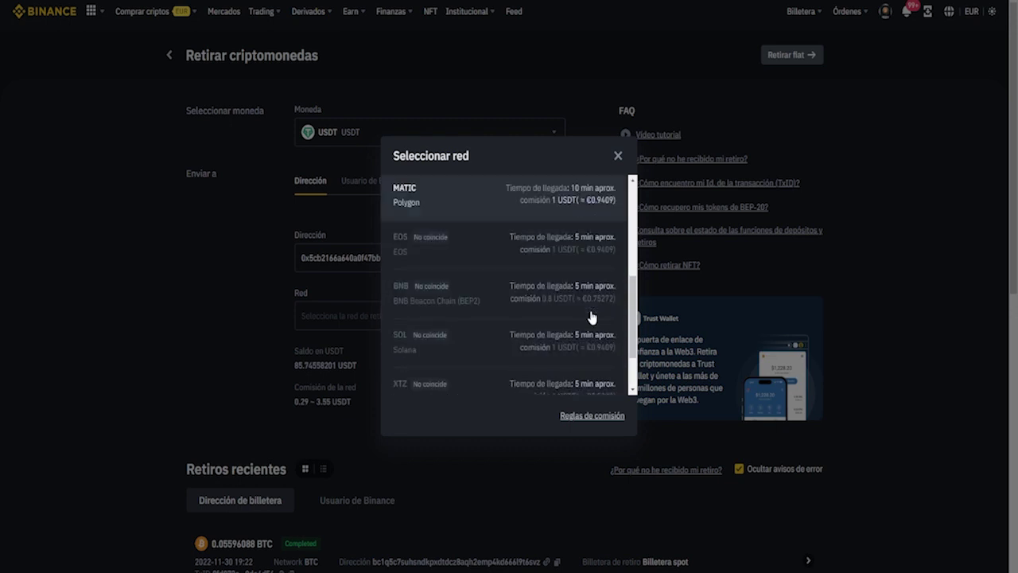
{"action": "scroll", "coordinate": [591, 314], "scroll_direction": "down", "scroll_amount": 1}
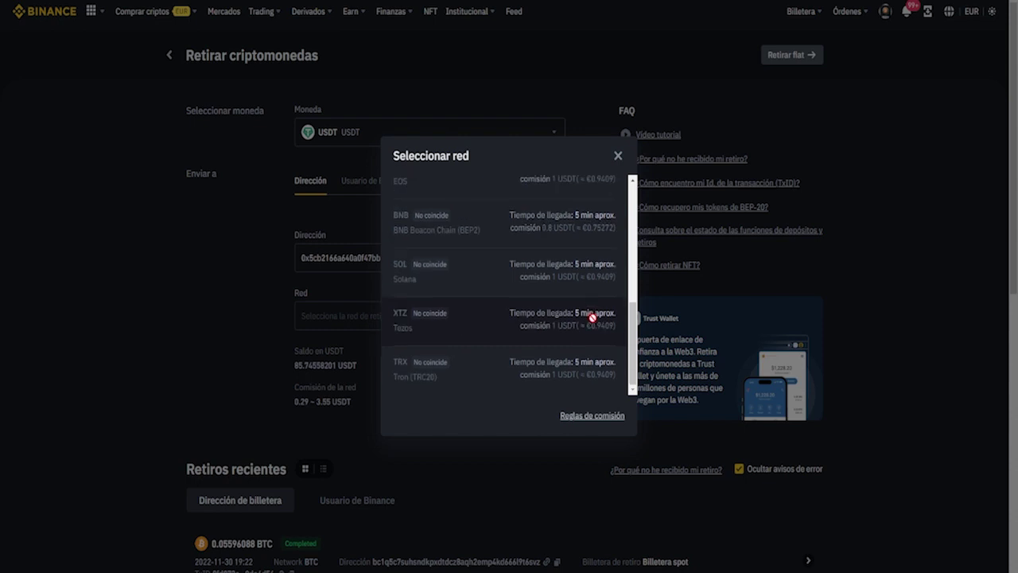
{"action": "scroll", "coordinate": [590, 317], "scroll_direction": "up", "scroll_amount": 5}
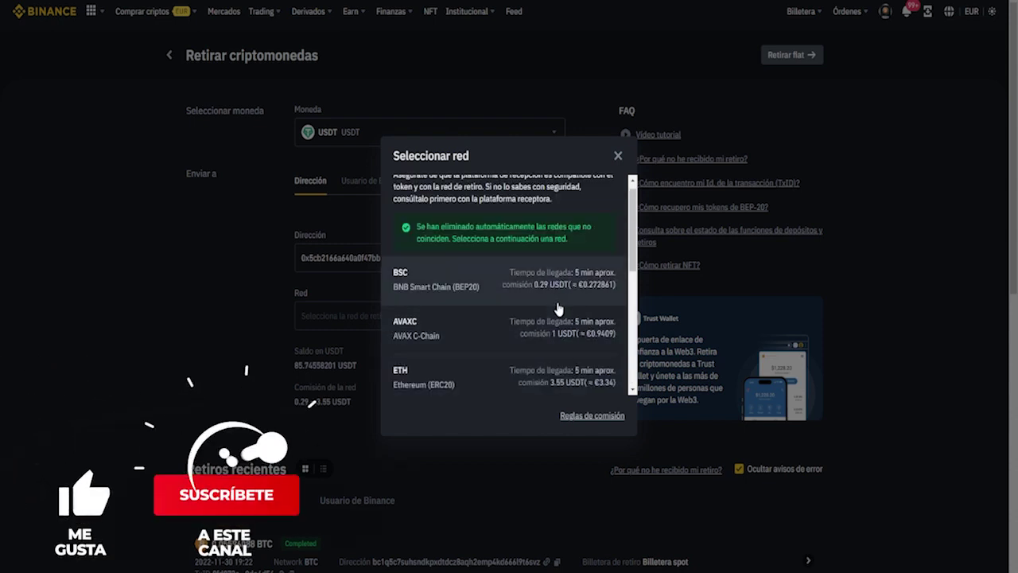
{"action": "left_click", "coordinate": [537, 293]}
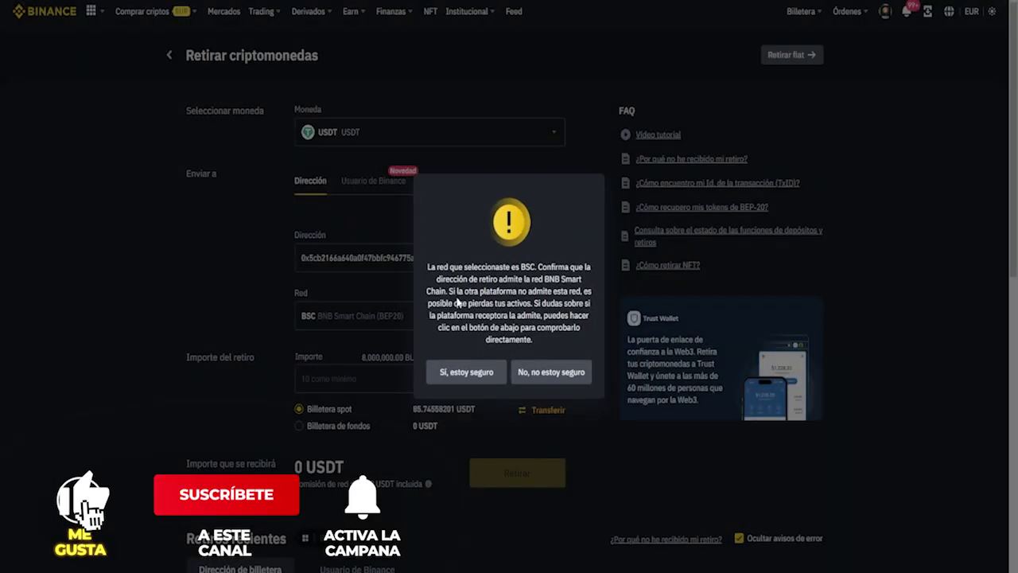
{"action": "left_click", "coordinate": [466, 372]}
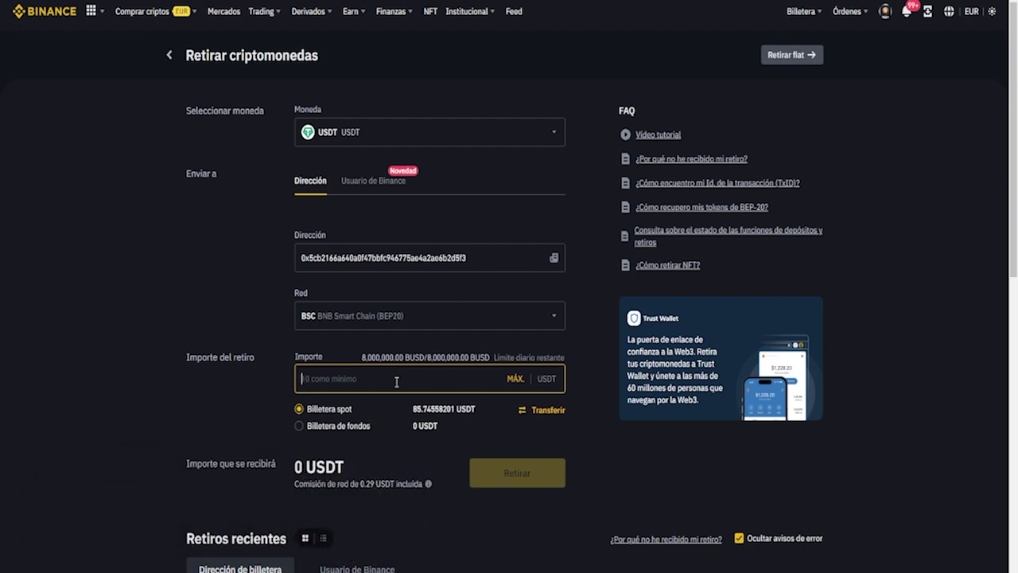
- Set the withdrawal amount to 55 USDT, check the amount to be received and submit the withdrawal
{"action": "type", "text": "55"}
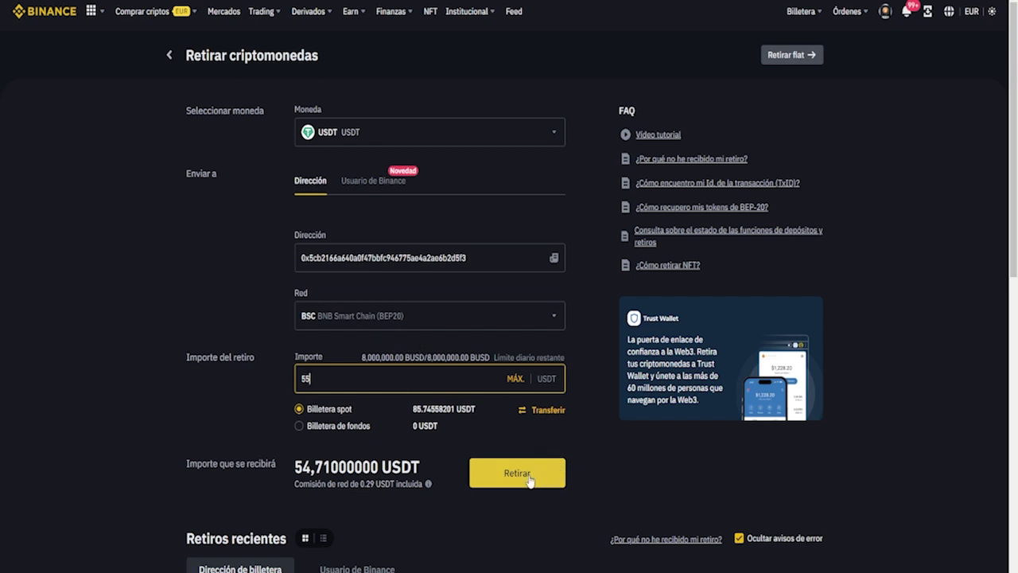
{"action": "left_click_drag", "start_coordinate": [379, 468], "coordinate": [293, 474]}
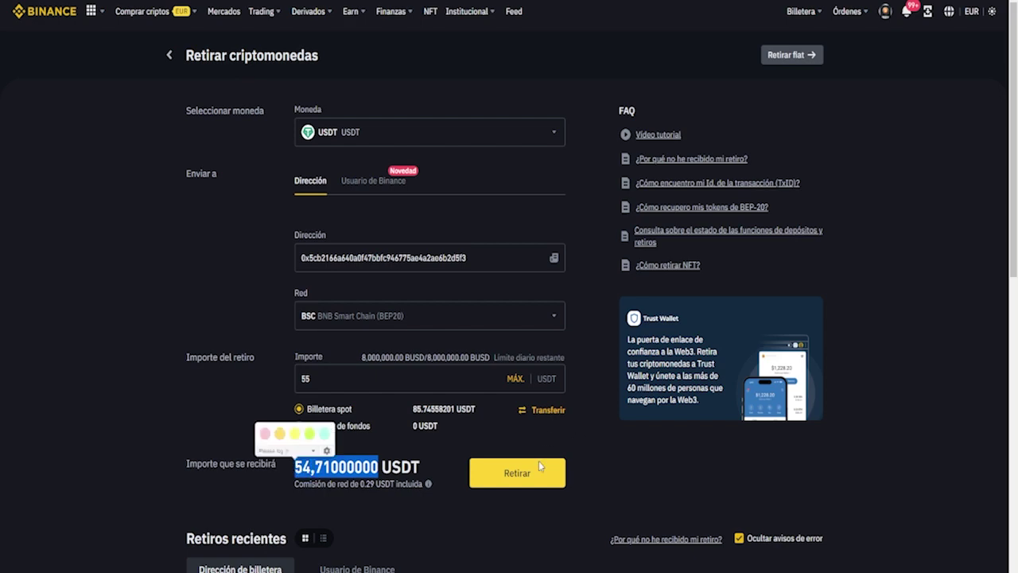
{"action": "left_click", "coordinate": [517, 474]}
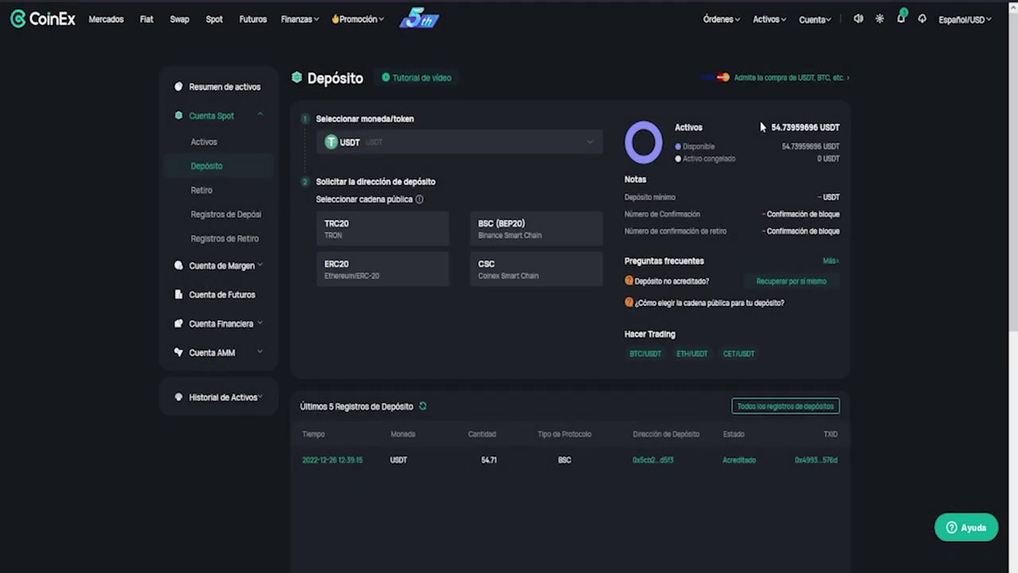
- Switch back to CoinEx, check the USDT balance and open spot trading for challenge 2, the volume of at least 50 USD
{"action": "left_click_drag", "start_coordinate": [765, 128], "coordinate": [841, 126]}
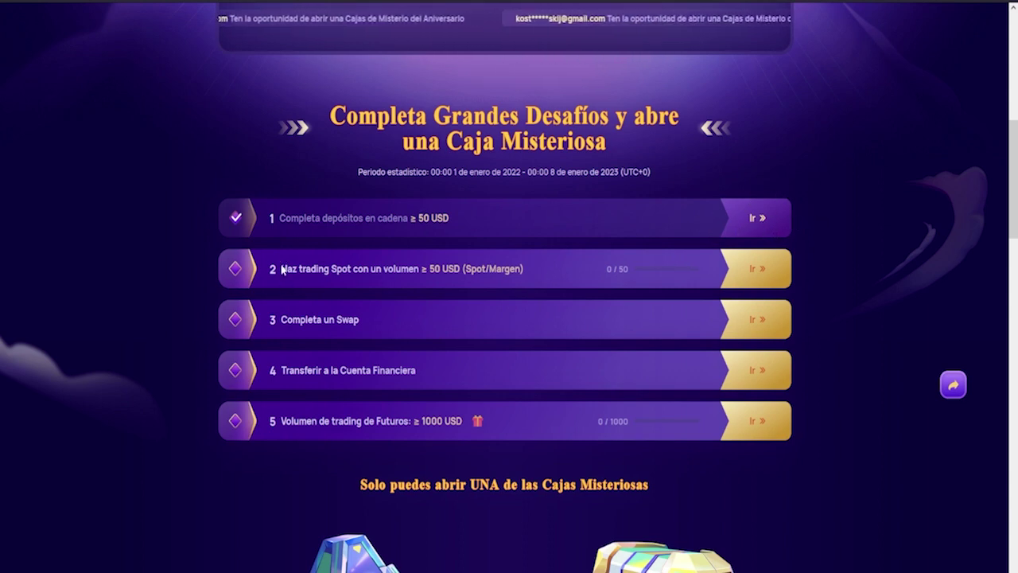
{"action": "left_click_drag", "start_coordinate": [281, 270], "coordinate": [628, 270]}
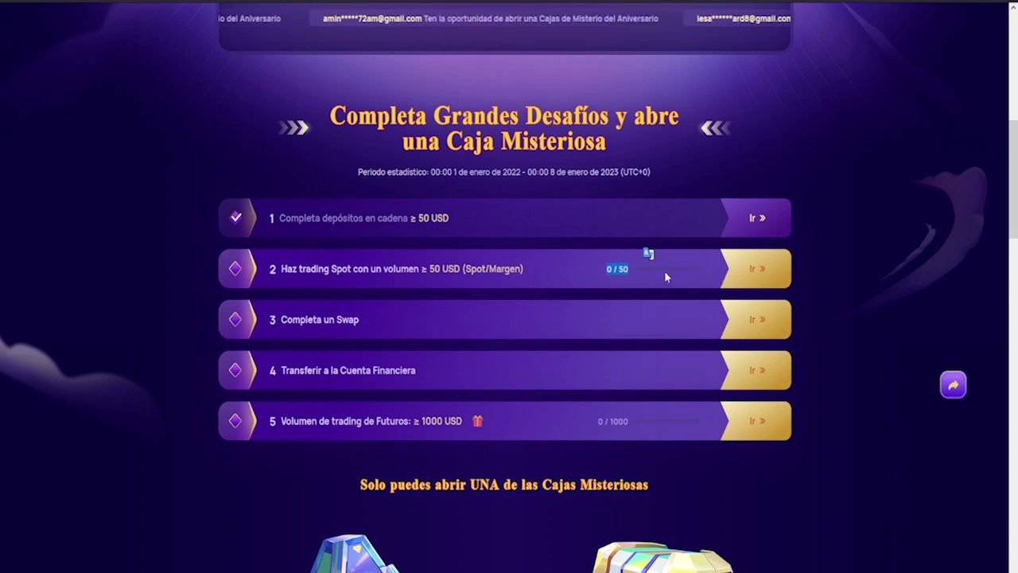
{"action": "left_click", "coordinate": [770, 270]}
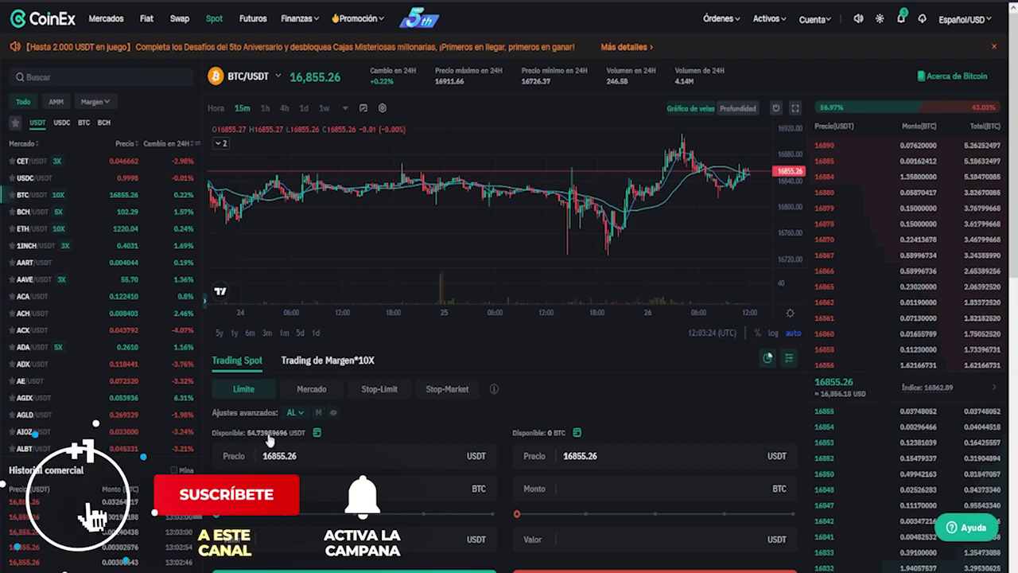
- Buy BTC at market price with 100% of the available USDT and sell 100% of the BTC back at market price
{"action": "left_click", "coordinate": [326, 392]}
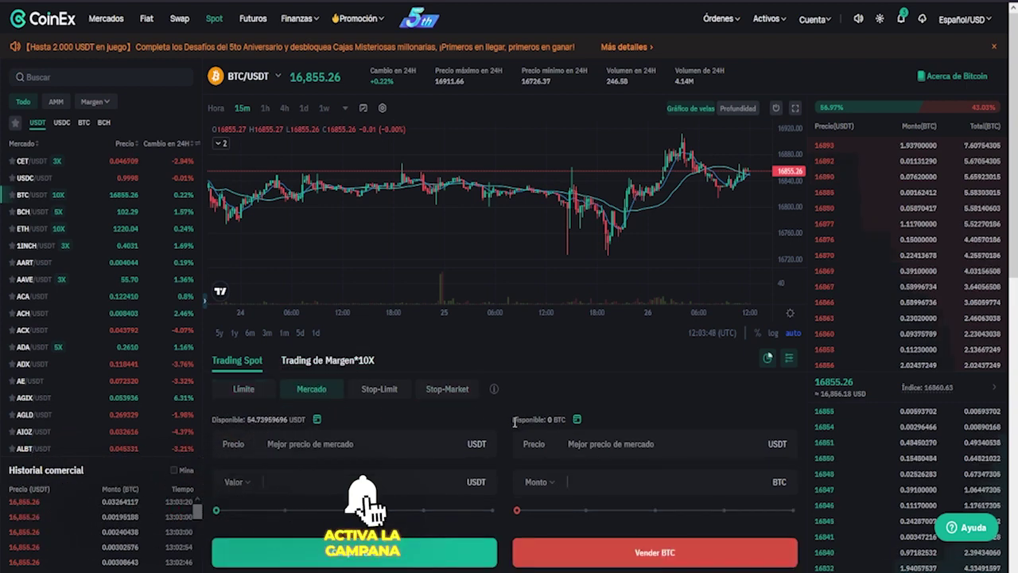
{"action": "scroll", "coordinate": [298, 457], "scroll_direction": "down", "scroll_amount": 1}
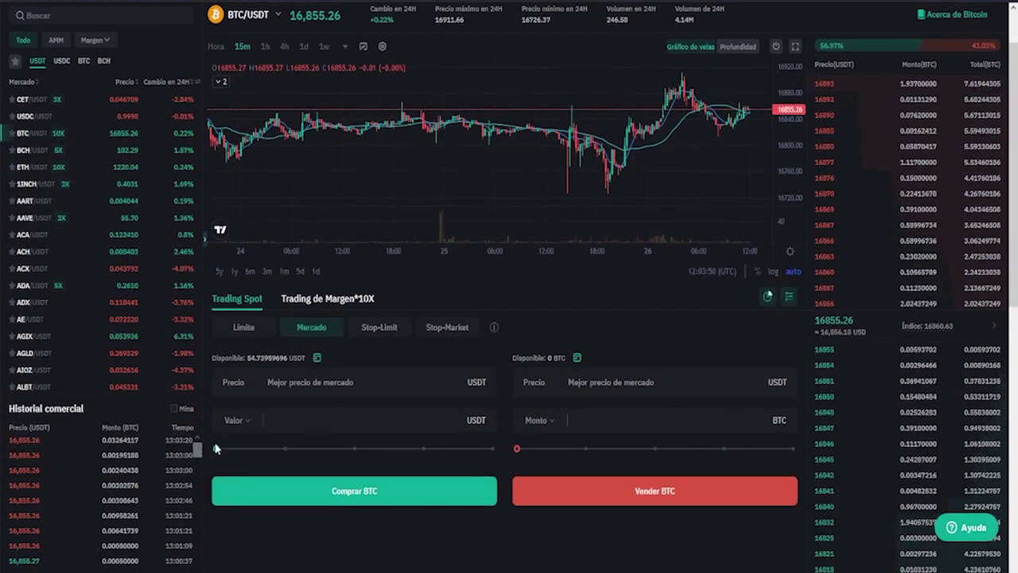
{"action": "left_click_drag", "start_coordinate": [216, 448], "coordinate": [499, 448]}
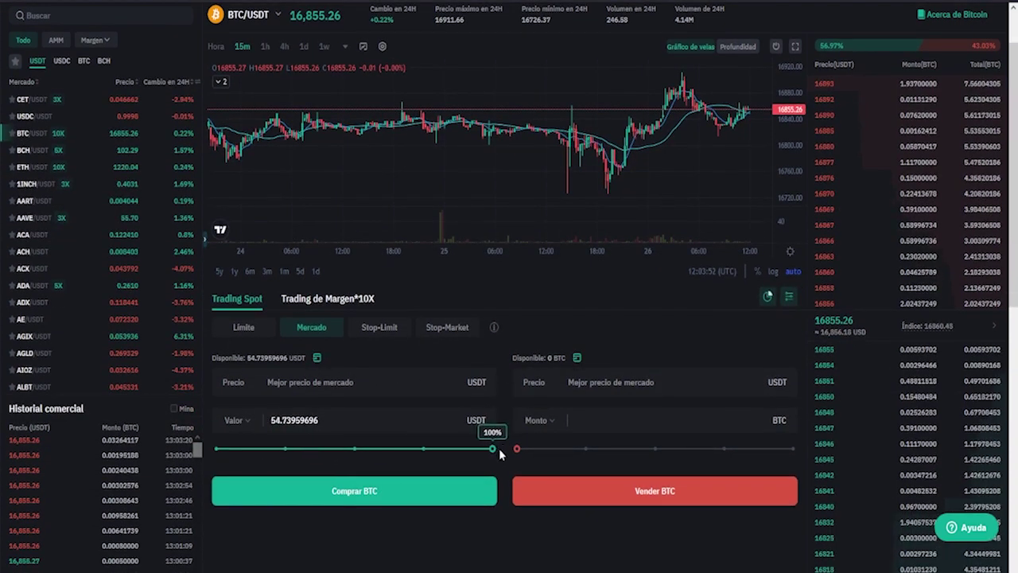
{"action": "left_click", "coordinate": [392, 499]}
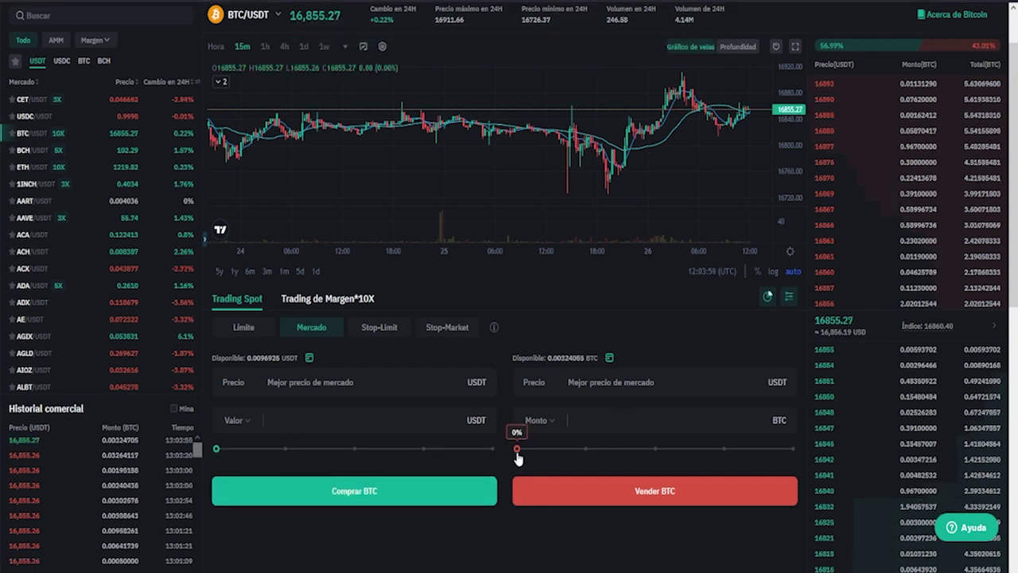
{"action": "left_click_drag", "start_coordinate": [518, 449], "coordinate": [802, 442]}
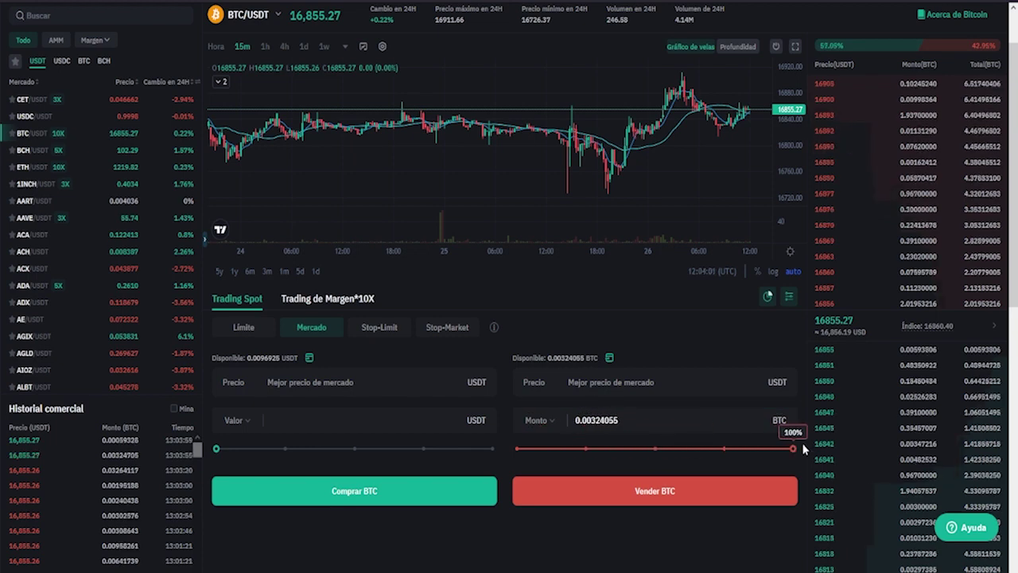
{"action": "left_click", "coordinate": [724, 493]}
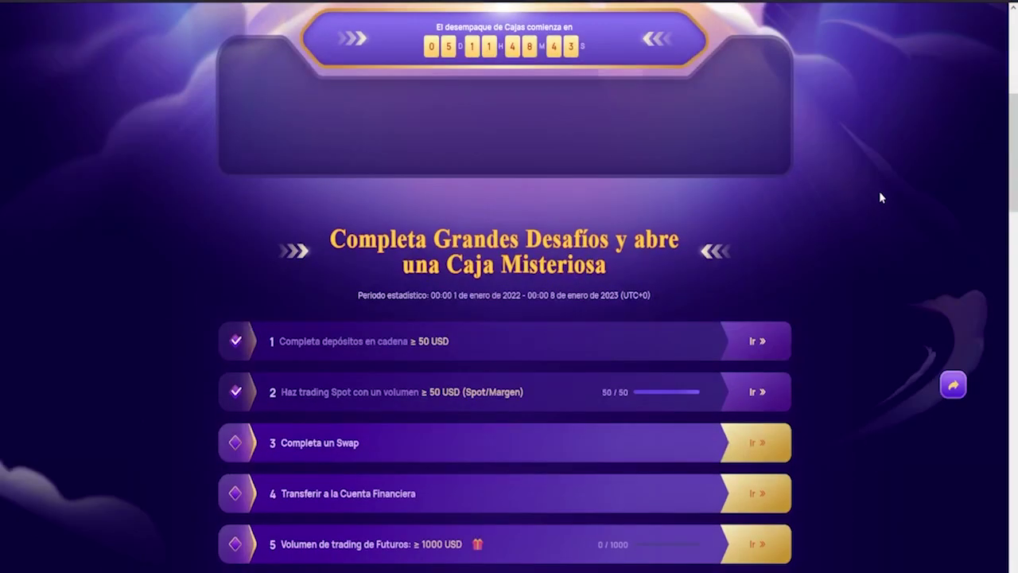
- Check the anniversary challenge list and open the swap page for challenge 3, completing a swap
{"action": "scroll", "coordinate": [879, 195], "scroll_direction": "down", "scroll_amount": 2}
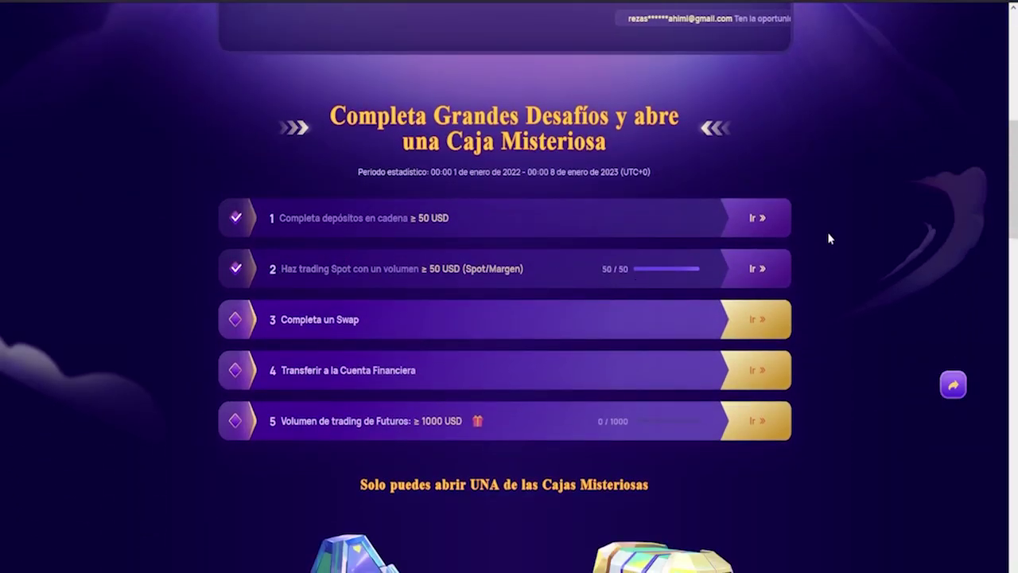
{"action": "scroll", "coordinate": [827, 239], "scroll_direction": "down", "scroll_amount": 1}
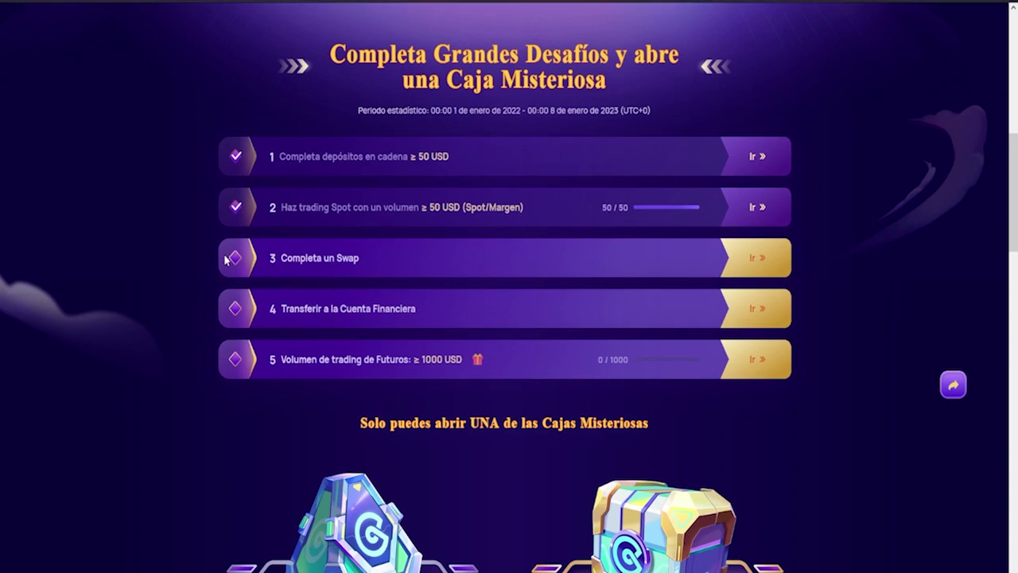
{"action": "left_click", "coordinate": [753, 260]}
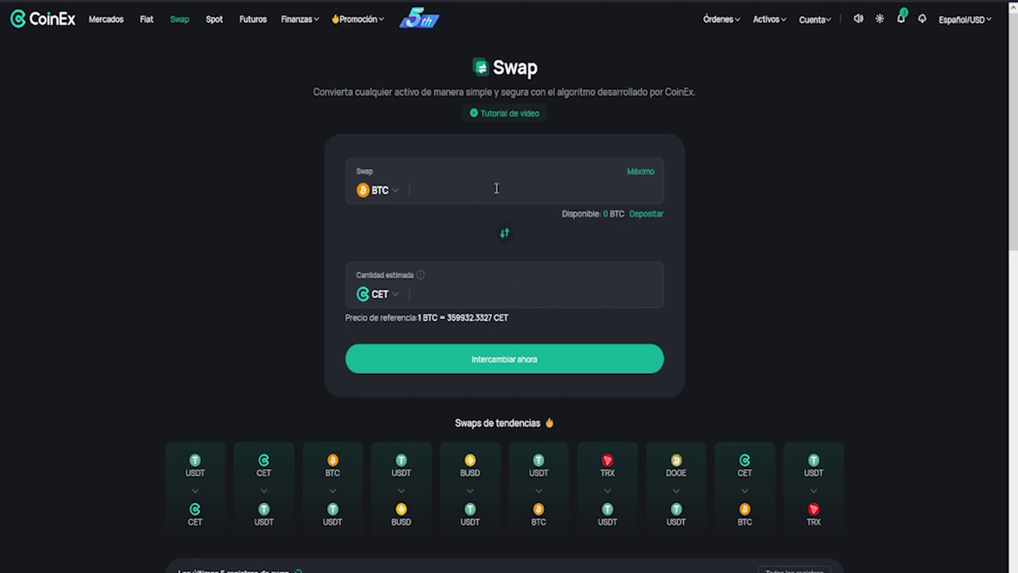
- Swap the maximum available USDT for CET and confirm the swap order
{"action": "left_click", "coordinate": [397, 199]}
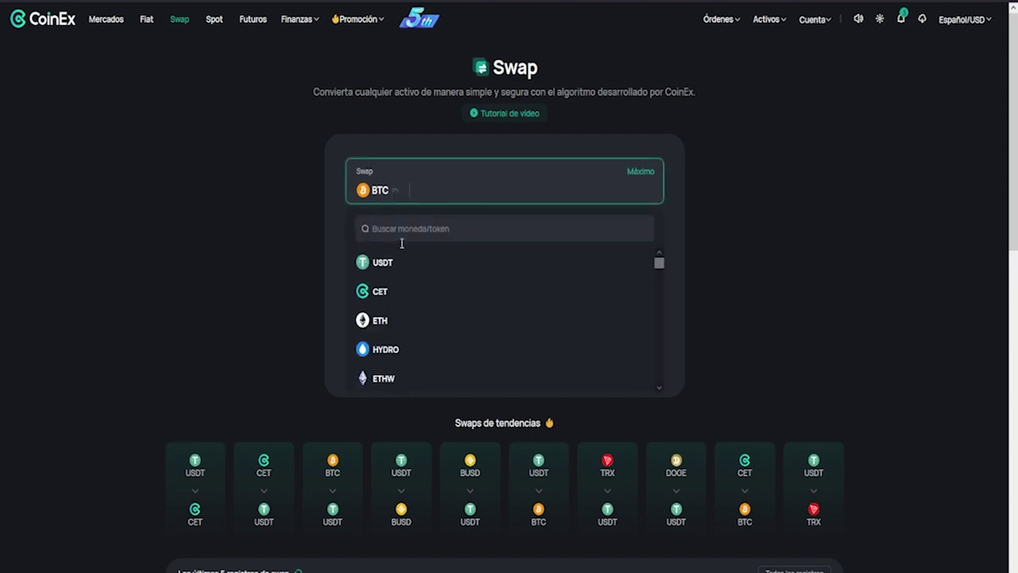
{"action": "left_click", "coordinate": [389, 279]}
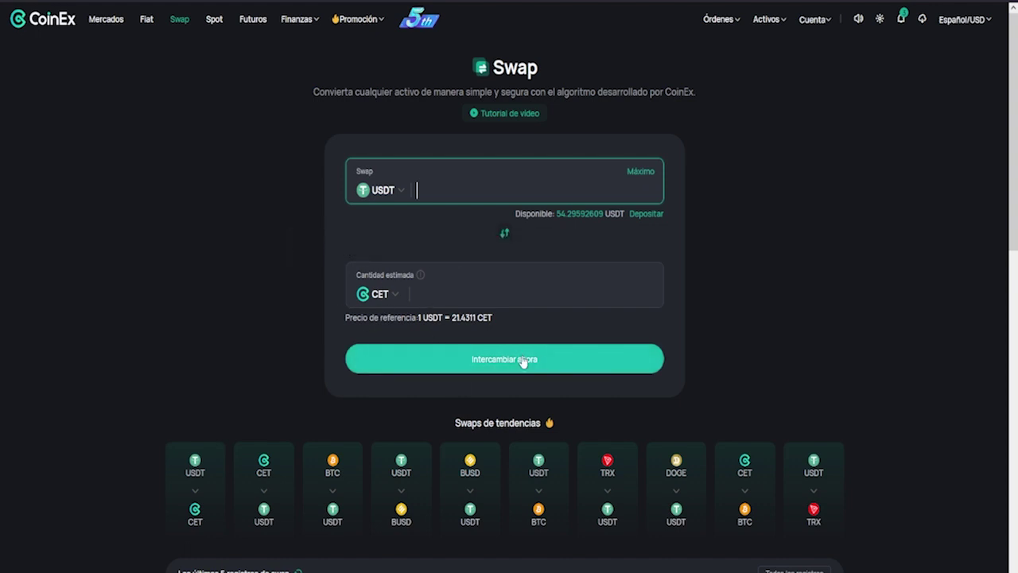
{"action": "left_click", "coordinate": [636, 176]}
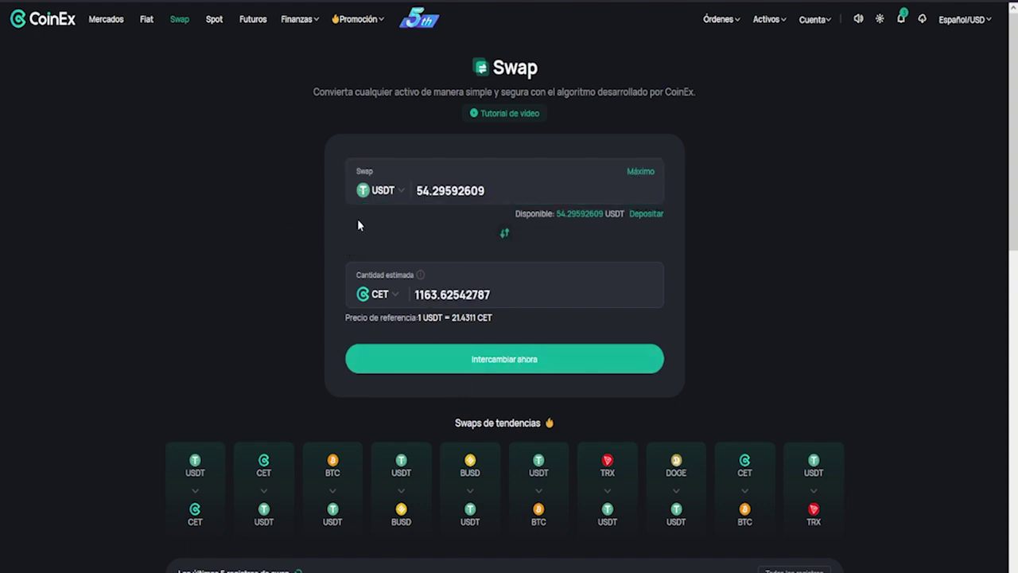
{"action": "left_click_drag", "start_coordinate": [415, 295], "coordinate": [514, 281]}
{"action": "left_click", "coordinate": [475, 296]}
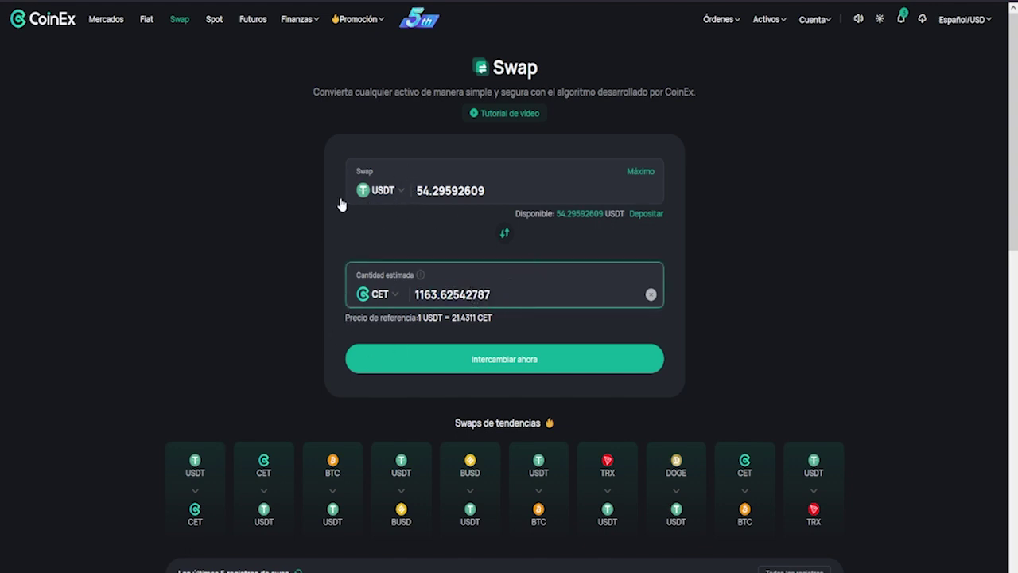
{"action": "left_click", "coordinate": [537, 364]}
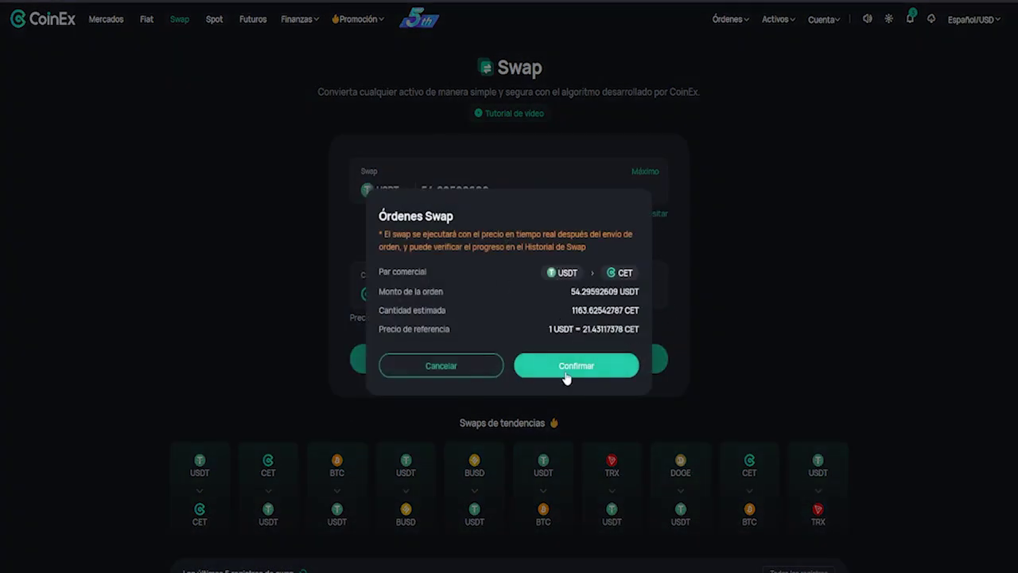
{"action": "left_click", "coordinate": [590, 365]}
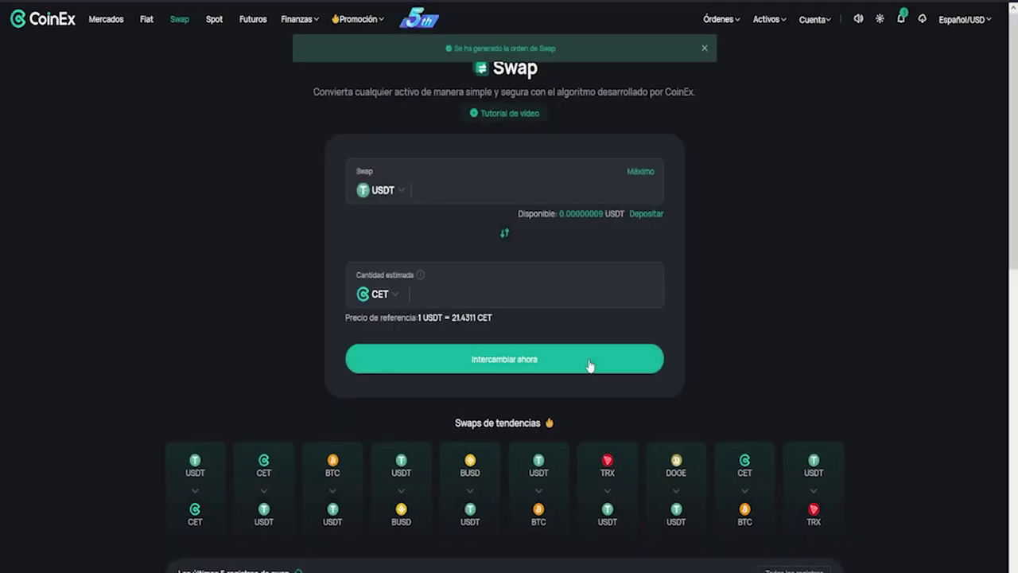
- Reverse the swap pair to CET–USDT, set the estimated amount to 54 USDT and confirm the swap order
{"action": "left_click", "coordinate": [506, 235]}
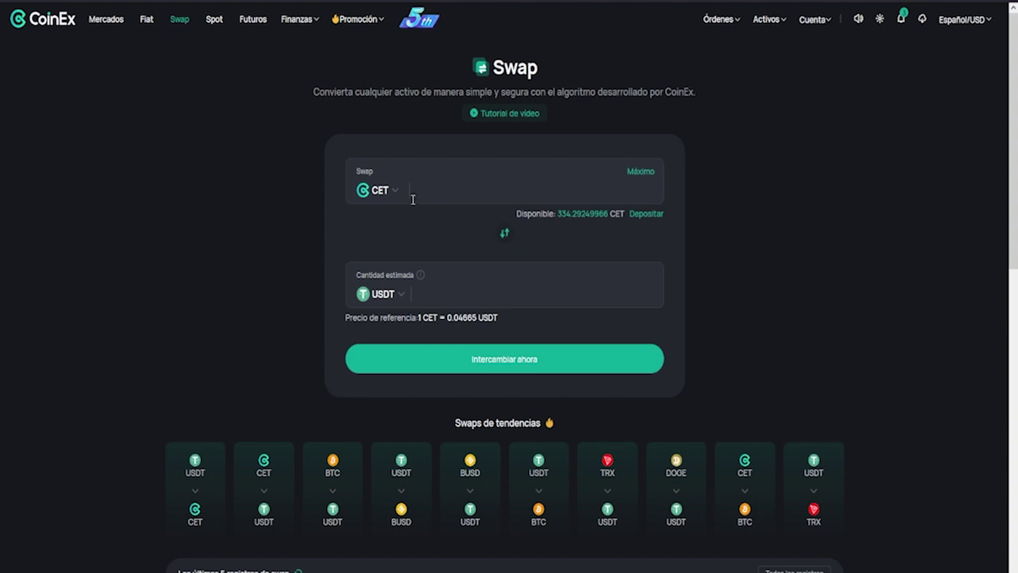
{"action": "left_click", "coordinate": [630, 171]}
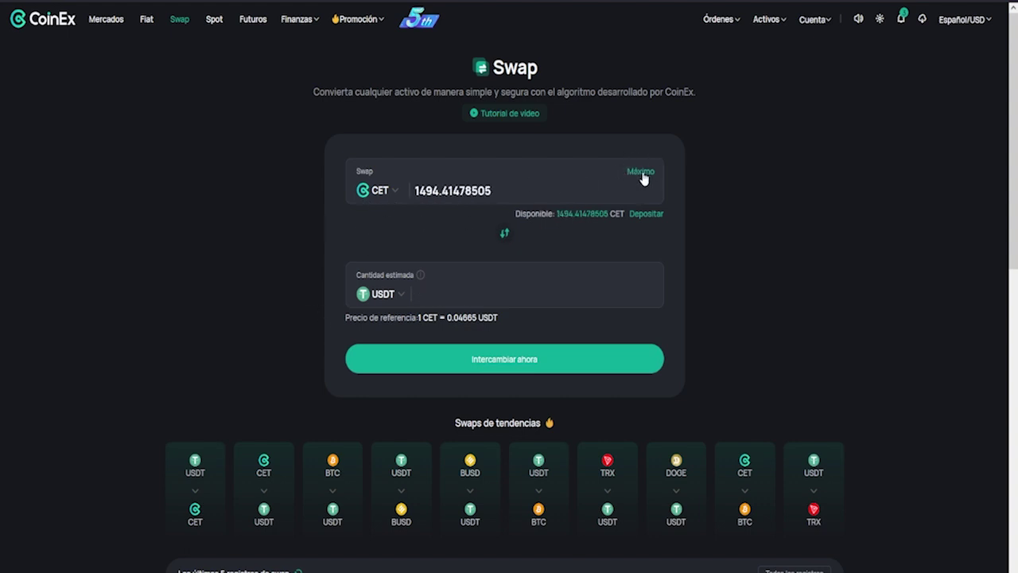
{"action": "left_click_drag", "start_coordinate": [417, 192], "coordinate": [525, 194]}
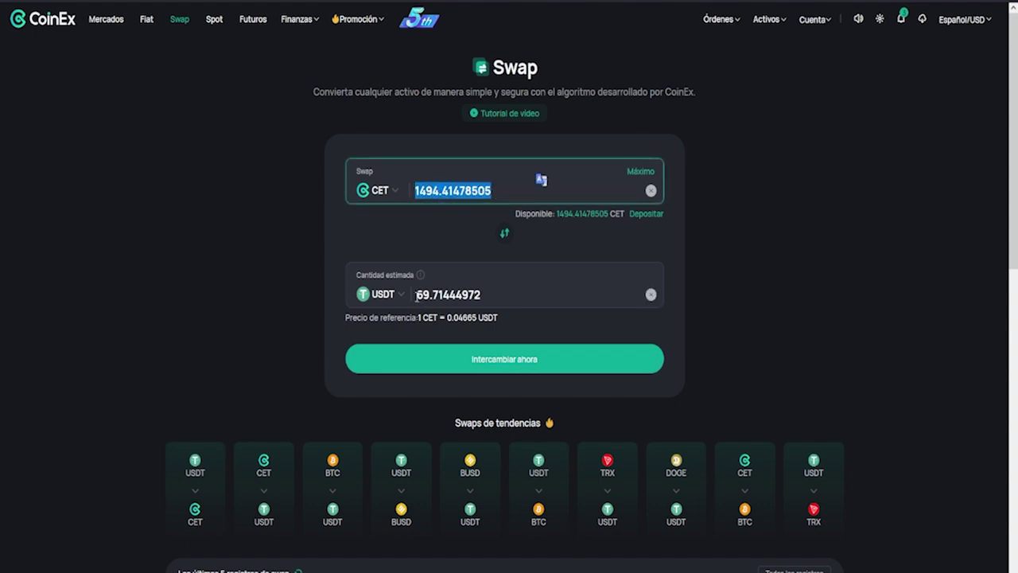
{"action": "left_click_drag", "start_coordinate": [417, 295], "coordinate": [571, 292]}
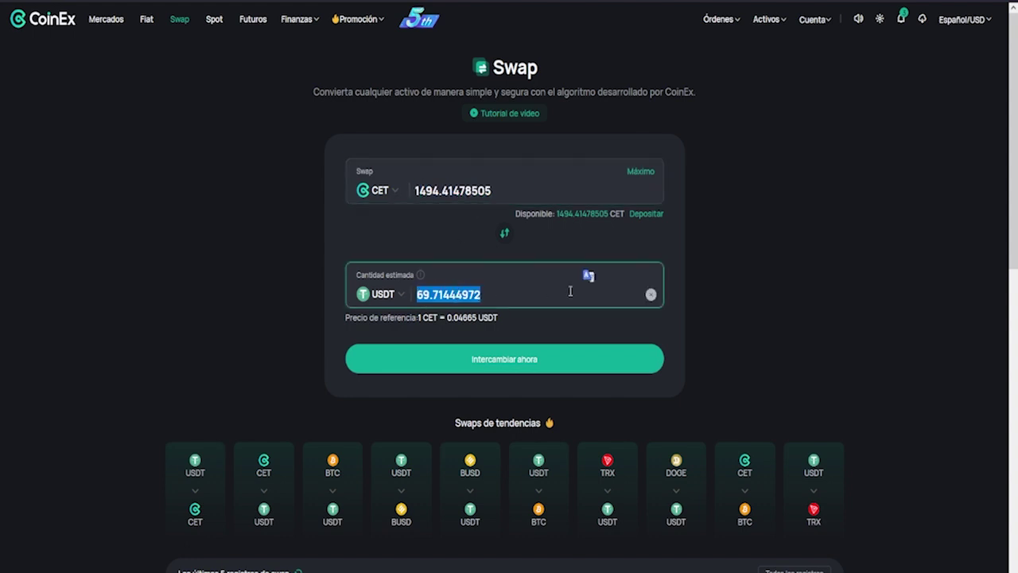
{"action": "type", "text": "54"}
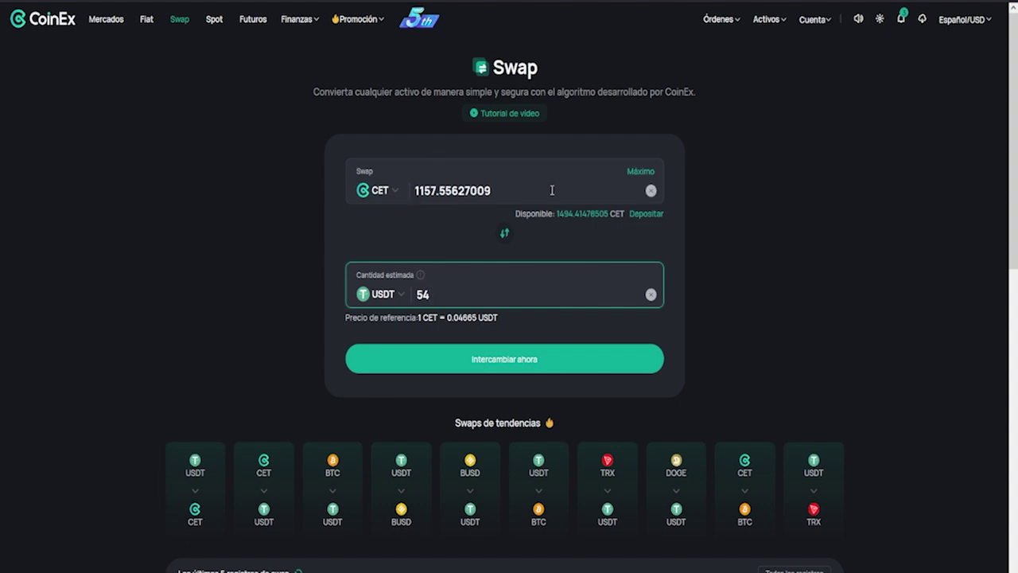
{"action": "left_click", "coordinate": [570, 364]}
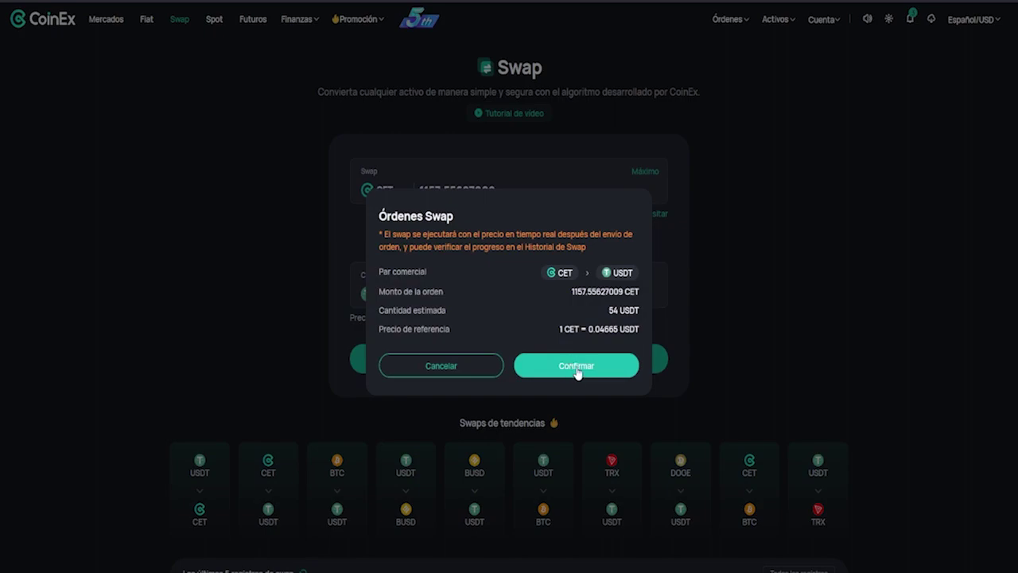
{"action": "left_click", "coordinate": [570, 364]}
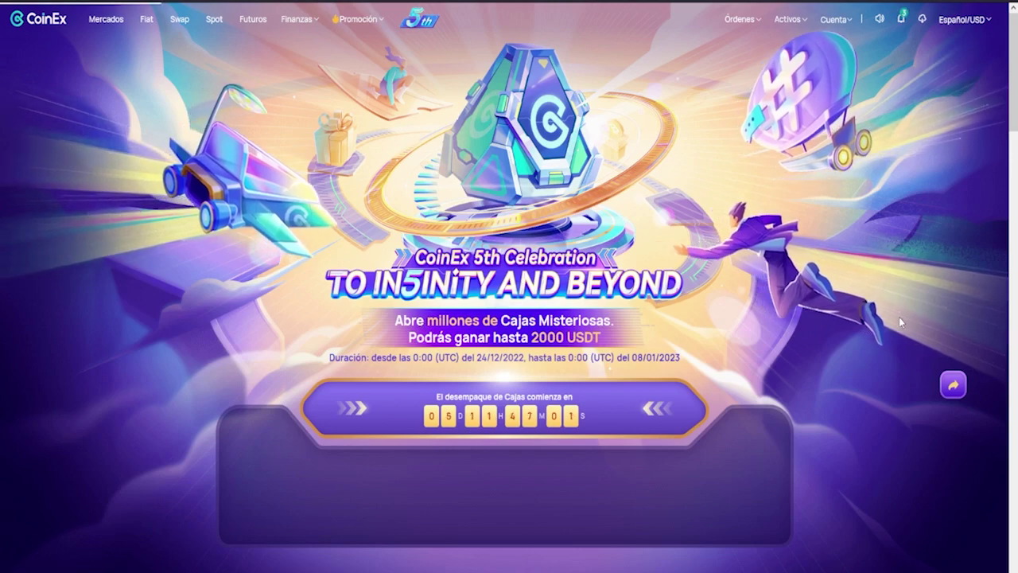
- Check the status of challenge 3 in the anniversary list and open challenge 4, the transfer to the financial account
{"action": "scroll", "coordinate": [899, 317], "scroll_direction": "down", "scroll_amount": 3}
{"action": "scroll", "coordinate": [900, 322], "scroll_direction": "down", "scroll_amount": 3}
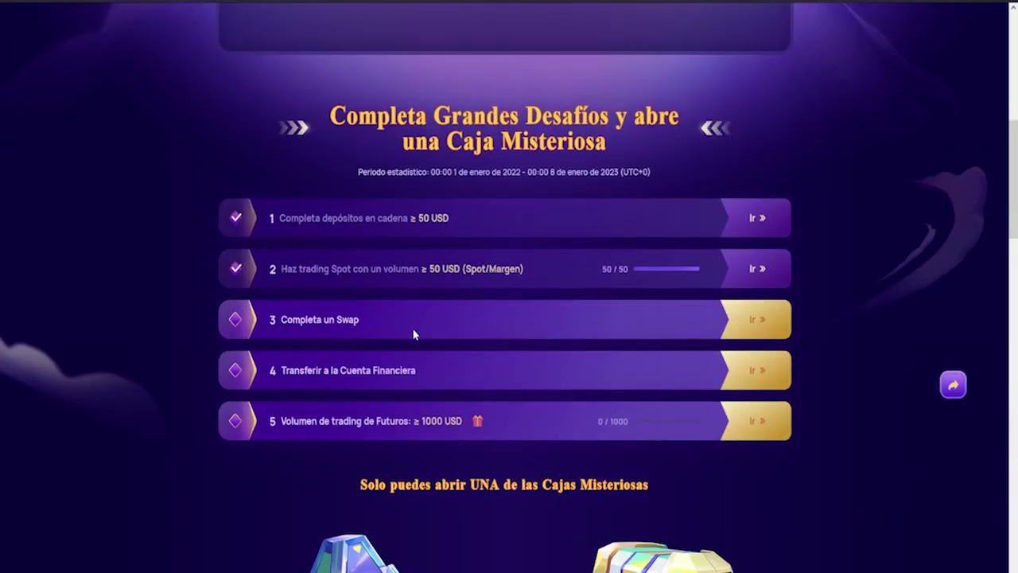
{"action": "left_click_drag", "start_coordinate": [281, 319], "coordinate": [466, 341]}
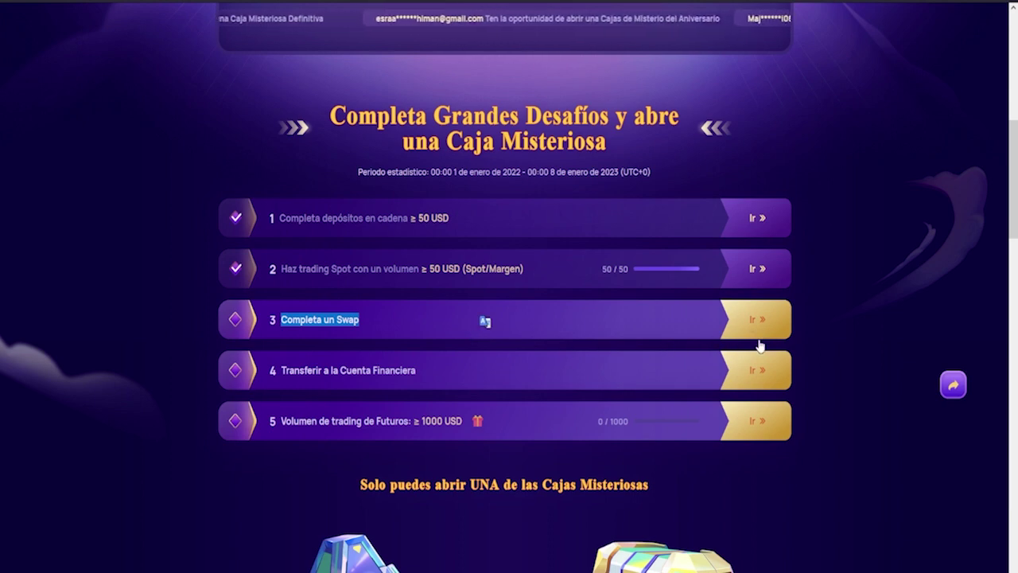
{"action": "left_click", "coordinate": [278, 367]}
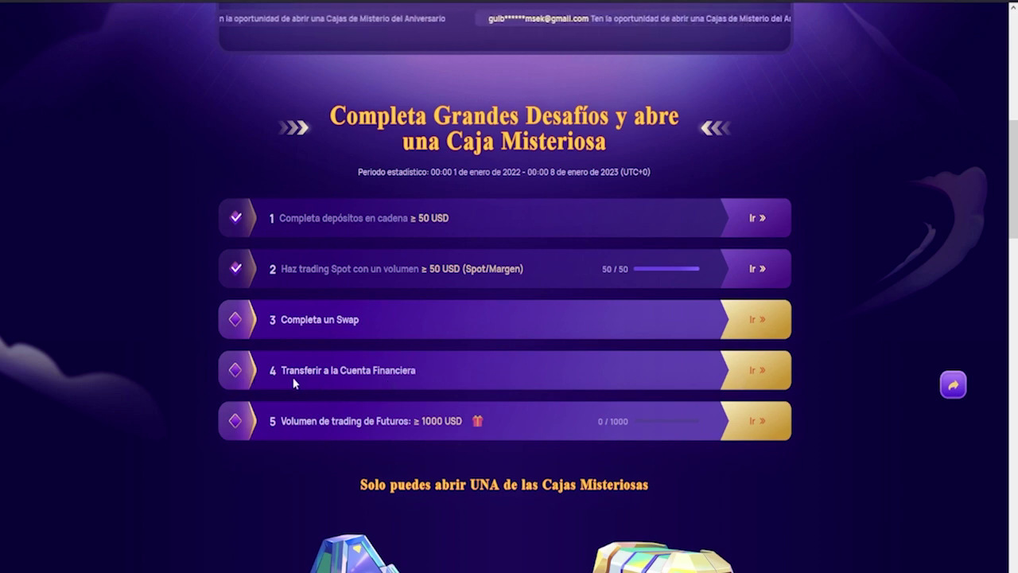
{"action": "left_click", "coordinate": [762, 376]}
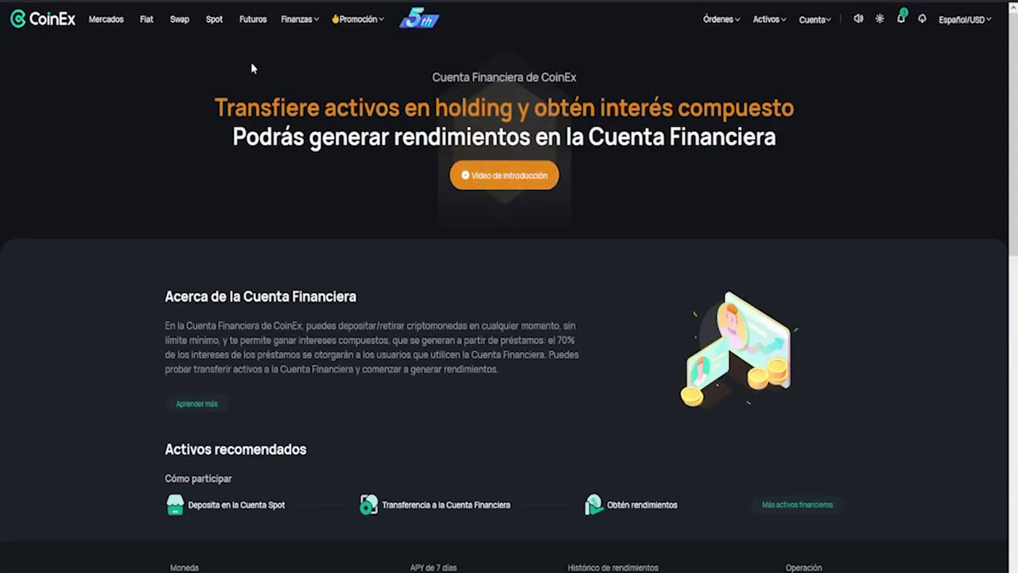
- Review the recommended assets' 7-day APY and transfer 2 USDT from the spot account to the financial account
{"action": "left_click_drag", "start_coordinate": [236, 106], "coordinate": [823, 111]}
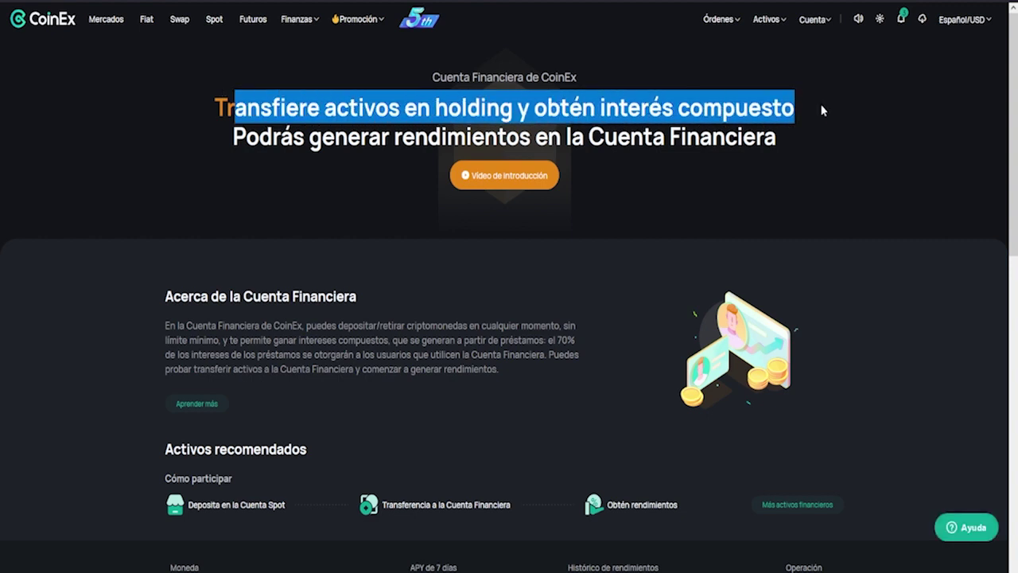
{"action": "scroll", "coordinate": [977, 199], "scroll_direction": "down", "scroll_amount": 4}
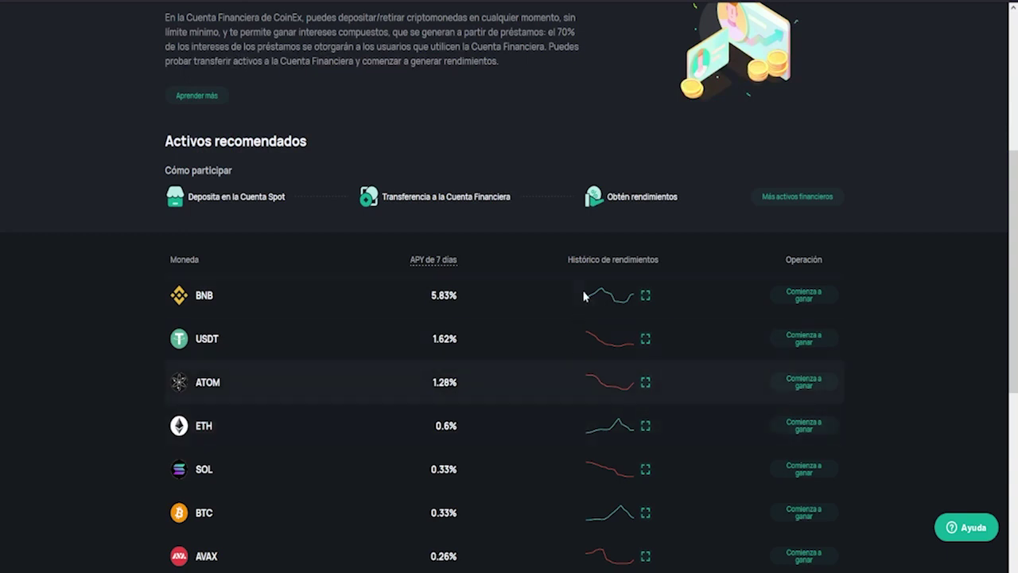
{"action": "scroll", "coordinate": [595, 322], "scroll_direction": "down", "scroll_amount": 3}
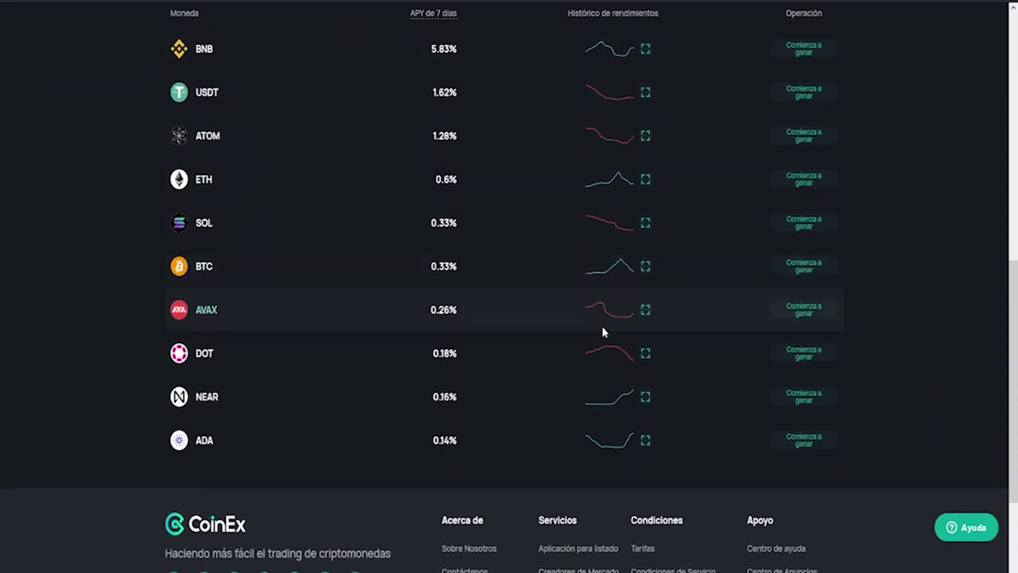
{"action": "scroll", "coordinate": [602, 331], "scroll_direction": "up", "scroll_amount": 2}
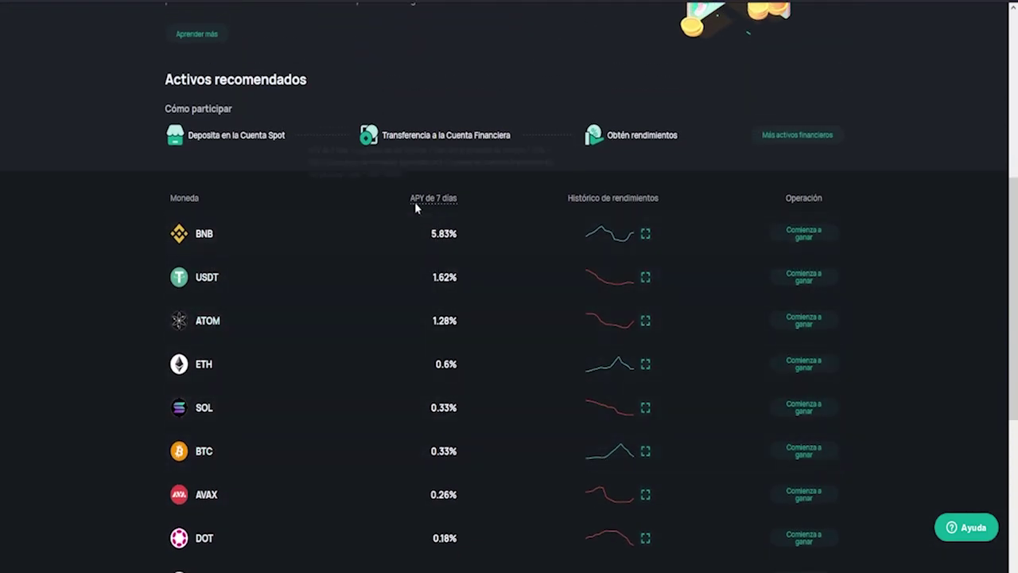
{"action": "mouse_move", "coordinate": [412, 200]}
{"action": "left_click", "coordinate": [805, 276]}
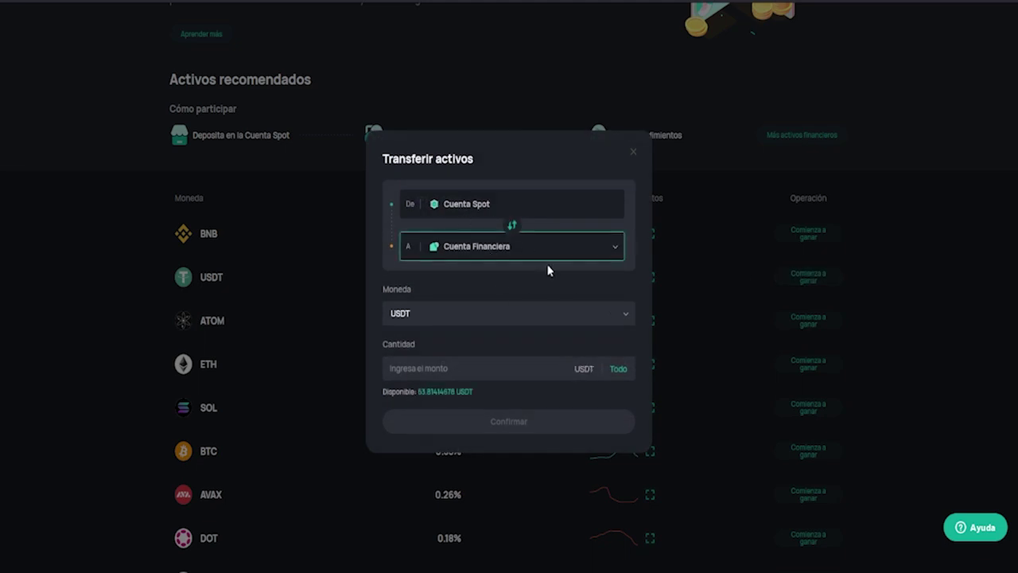
{"action": "left_click", "coordinate": [434, 377]}
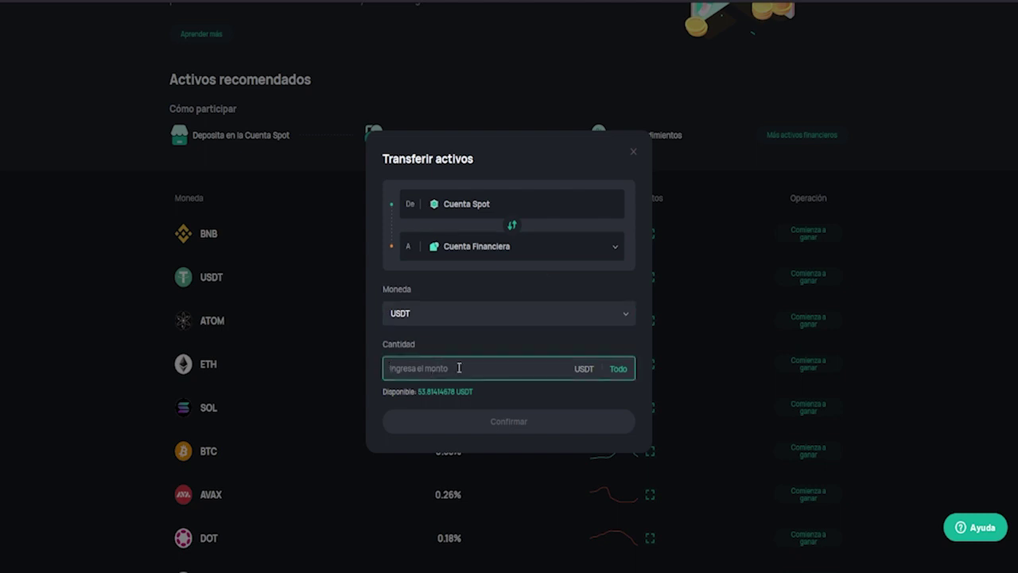
{"action": "type", "text": "2"}
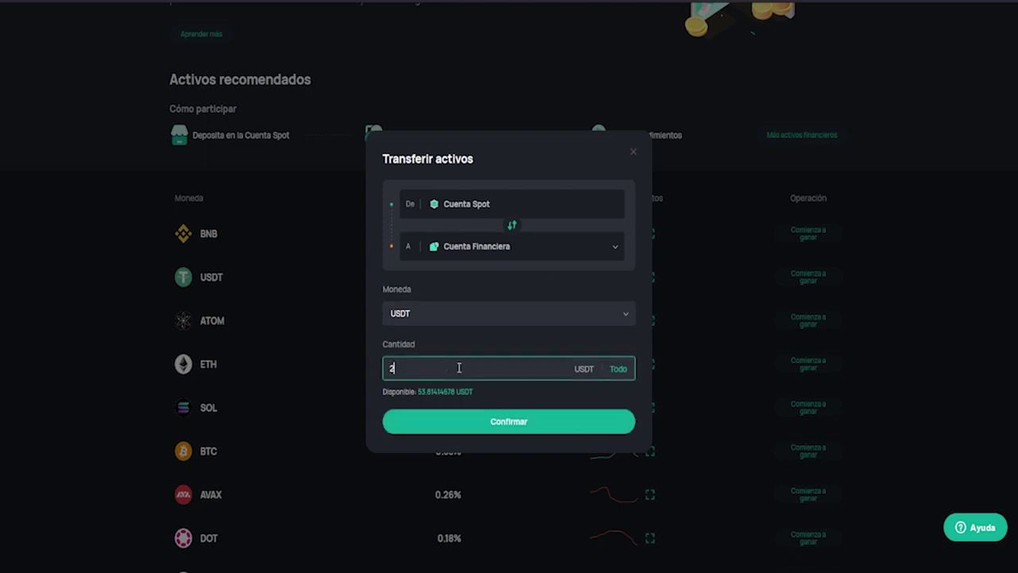
{"action": "left_click", "coordinate": [567, 428]}
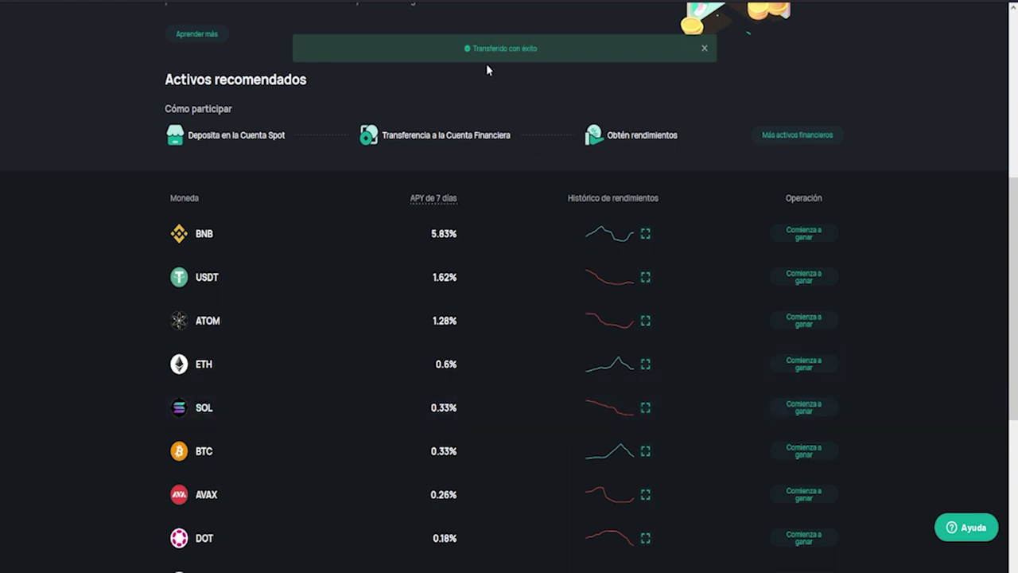
{"action": "scroll", "coordinate": [936, 374], "scroll_direction": "up", "scroll_amount": 2}
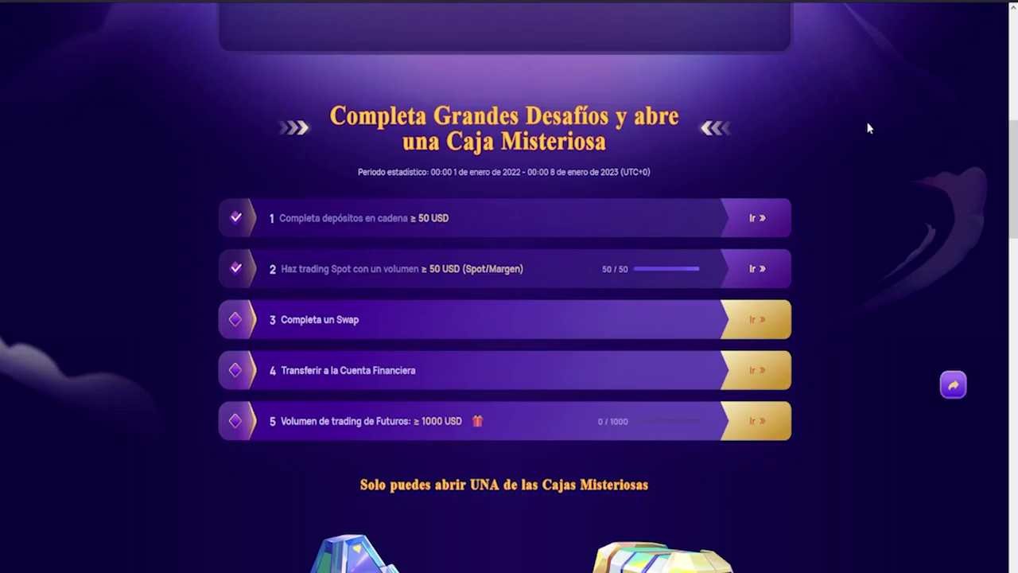
- Check the challenge 4 financial account transfer requirement in the challenge list and in the event rules
{"action": "left_click_drag", "start_coordinate": [280, 376], "coordinate": [462, 368]}
{"action": "scroll", "coordinate": [856, 333], "scroll_direction": "down", "scroll_amount": 10}
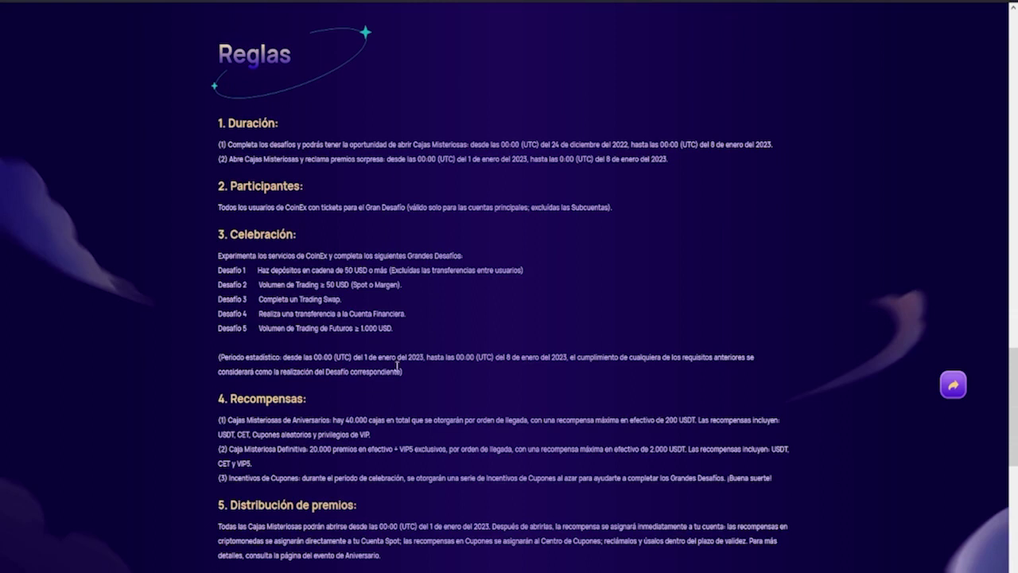
{"action": "left_click_drag", "start_coordinate": [400, 318], "coordinate": [272, 316]}
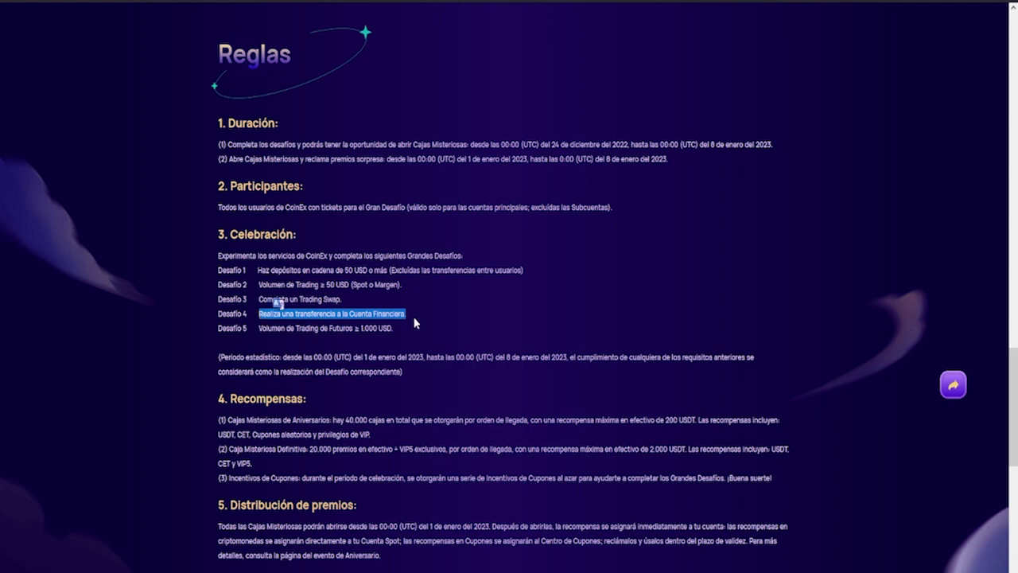
{"action": "left_click", "coordinate": [469, 322]}
{"action": "scroll", "coordinate": [543, 347], "scroll_direction": "up", "scroll_amount": 15}
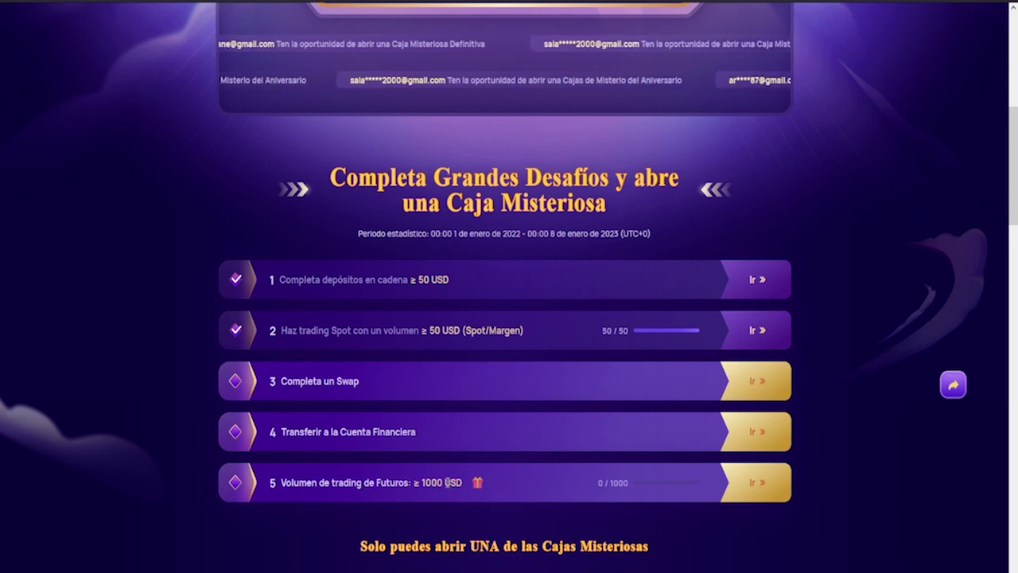
- Check the volume requirement and progress of challenge 5, and open its futures trading page to check the available USDT balance
{"action": "left_click_drag", "start_coordinate": [462, 480], "coordinate": [413, 482]}
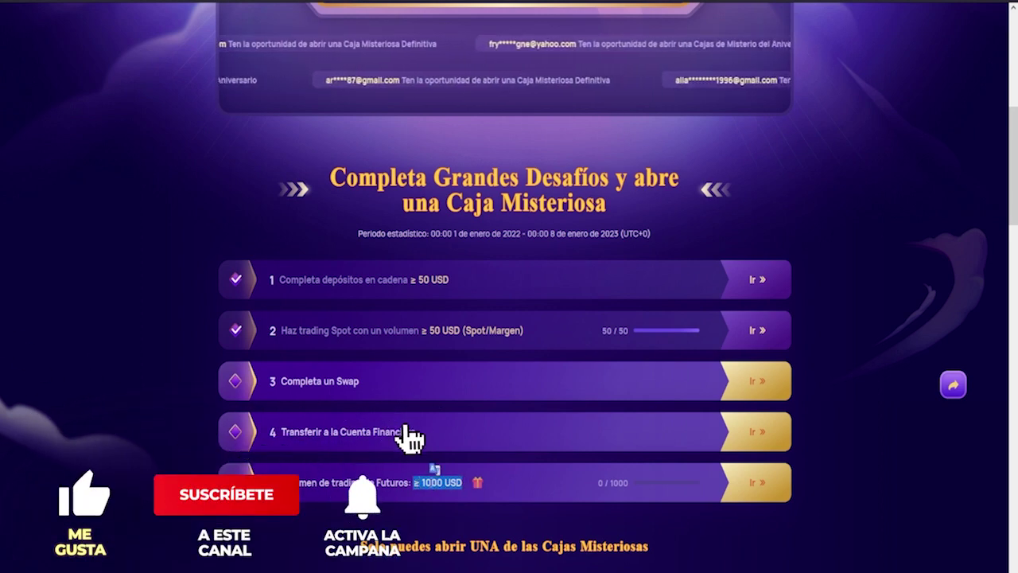
{"action": "left_click", "coordinate": [408, 490]}
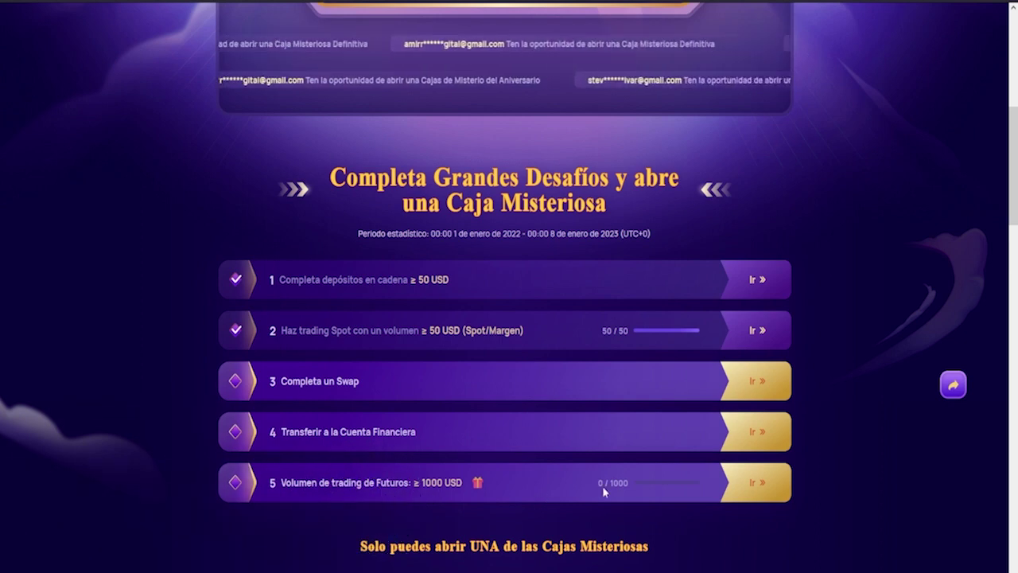
{"action": "left_click_drag", "start_coordinate": [602, 485], "coordinate": [674, 482]}
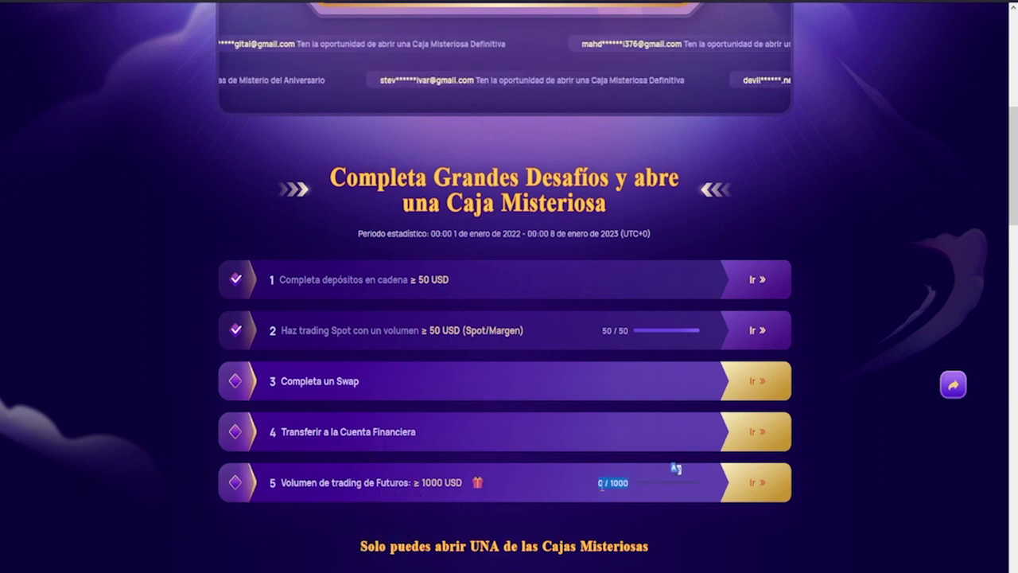
{"action": "left_click", "coordinate": [769, 486]}
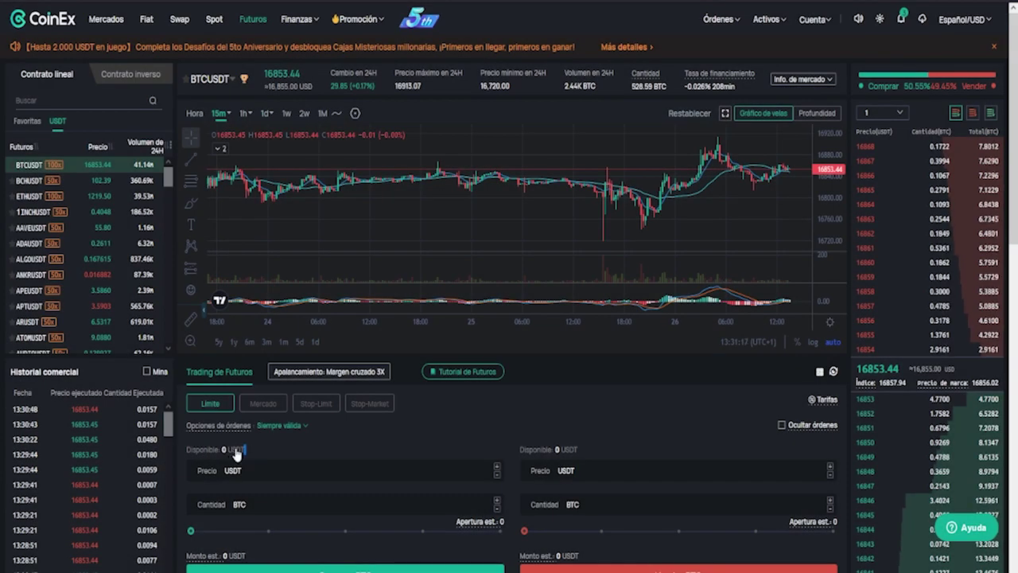
{"action": "left_click_drag", "start_coordinate": [244, 452], "coordinate": [188, 453]}
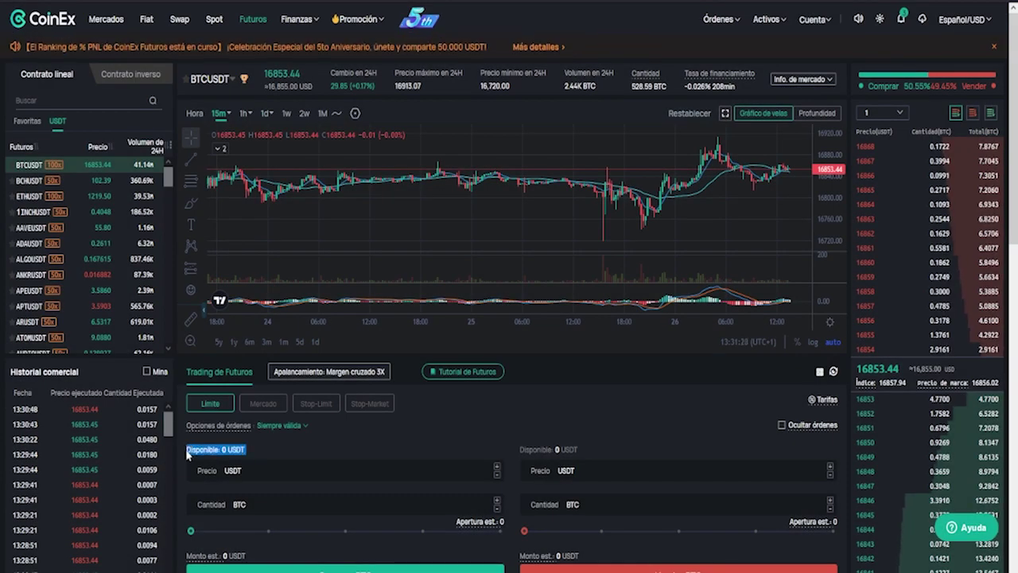
- Go to the asset overview and open the spot account's assets
{"action": "mouse_move", "coordinate": [785, 21]}
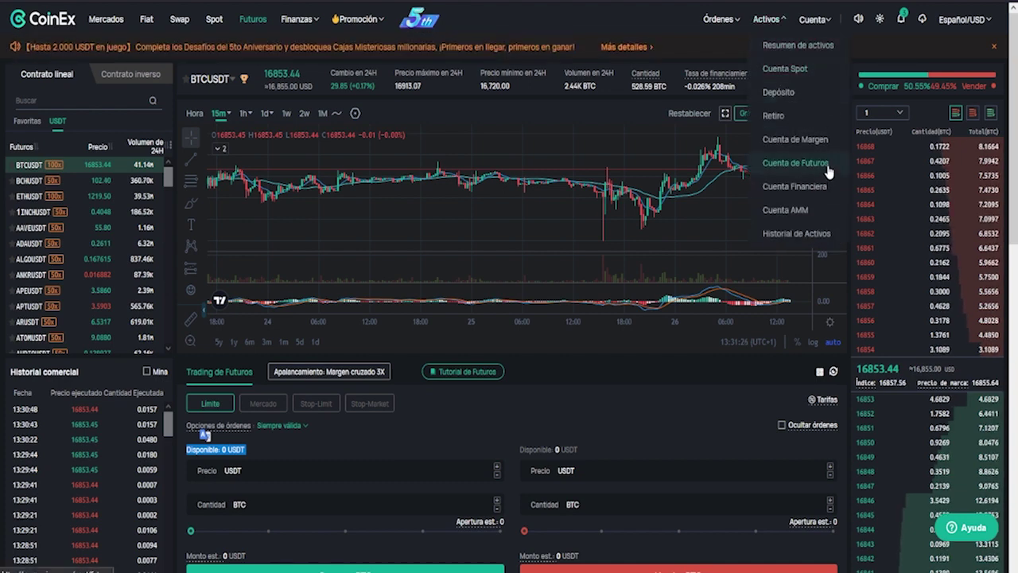
{"action": "left_click", "coordinate": [819, 46]}
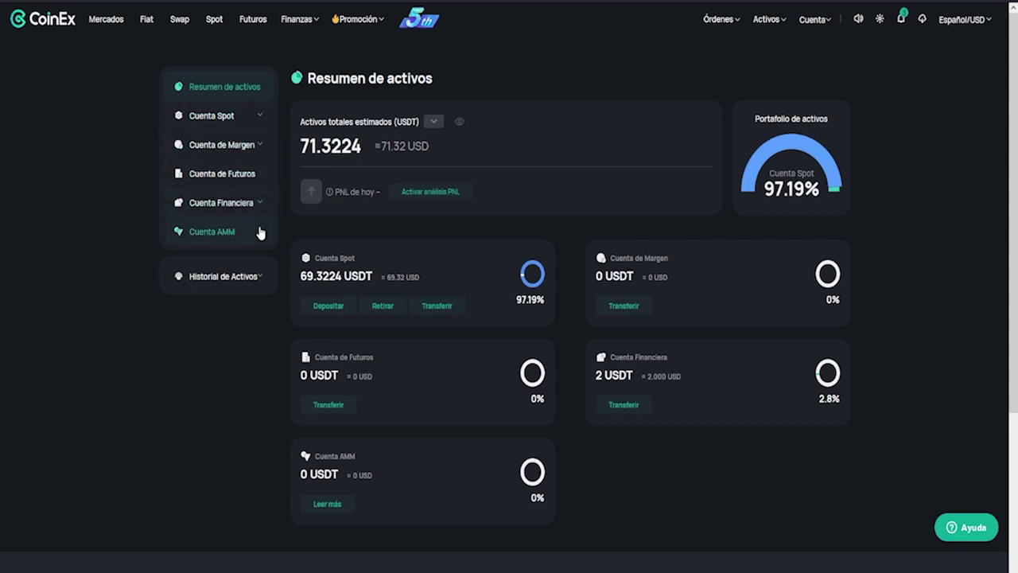
{"action": "left_click", "coordinate": [253, 119]}
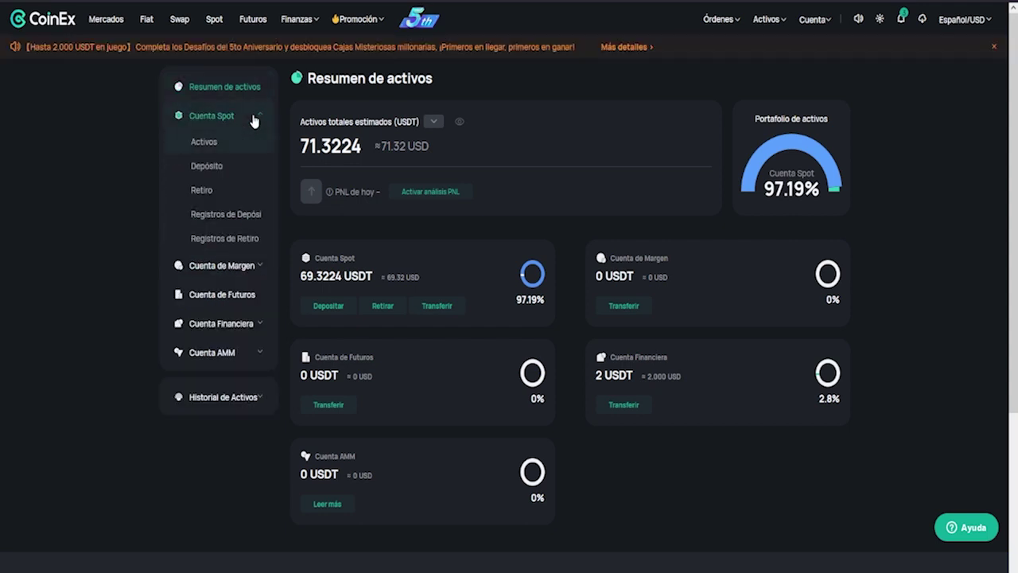
{"action": "left_click", "coordinate": [254, 136]}
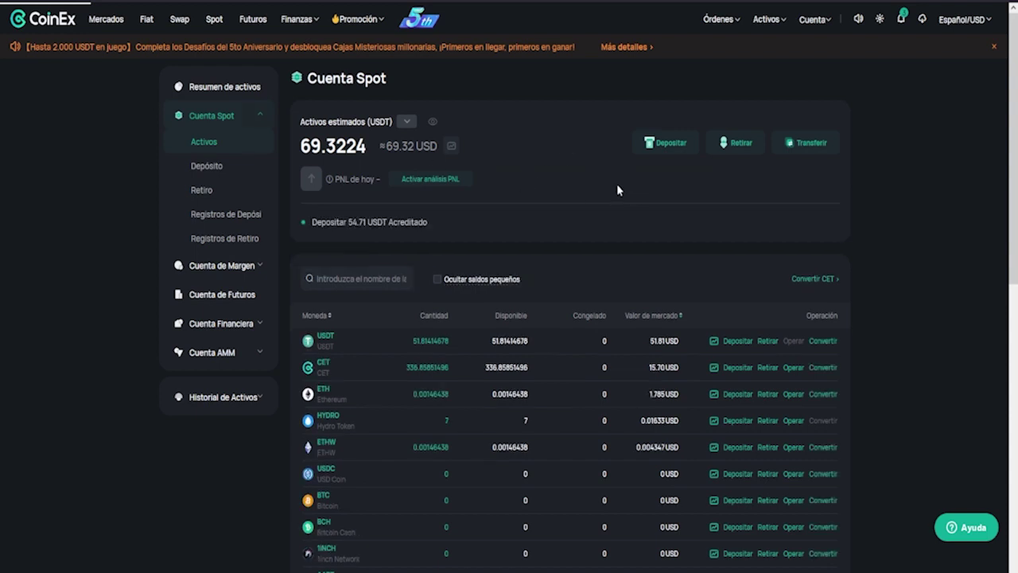
- Transfer all available USDT, 51.81414678, from the spot account to the futures account
{"action": "left_click", "coordinate": [820, 144]}
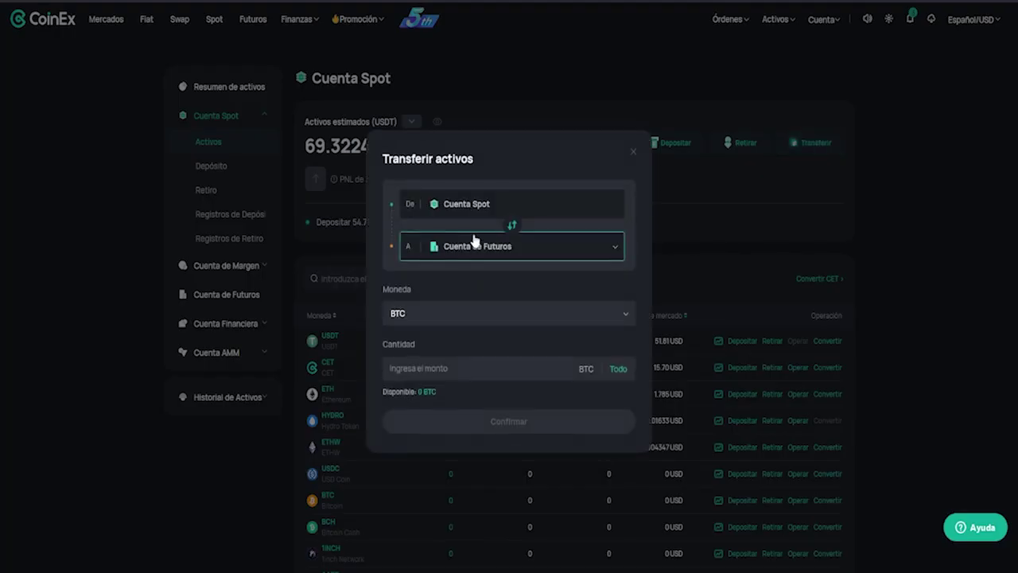
{"action": "left_click", "coordinate": [561, 255]}
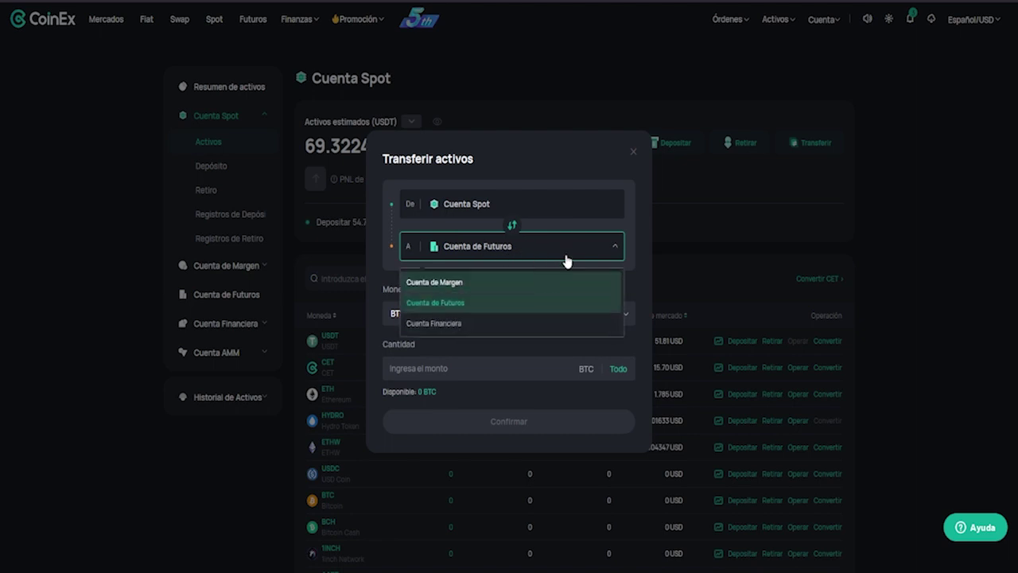
{"action": "left_click", "coordinate": [525, 304]}
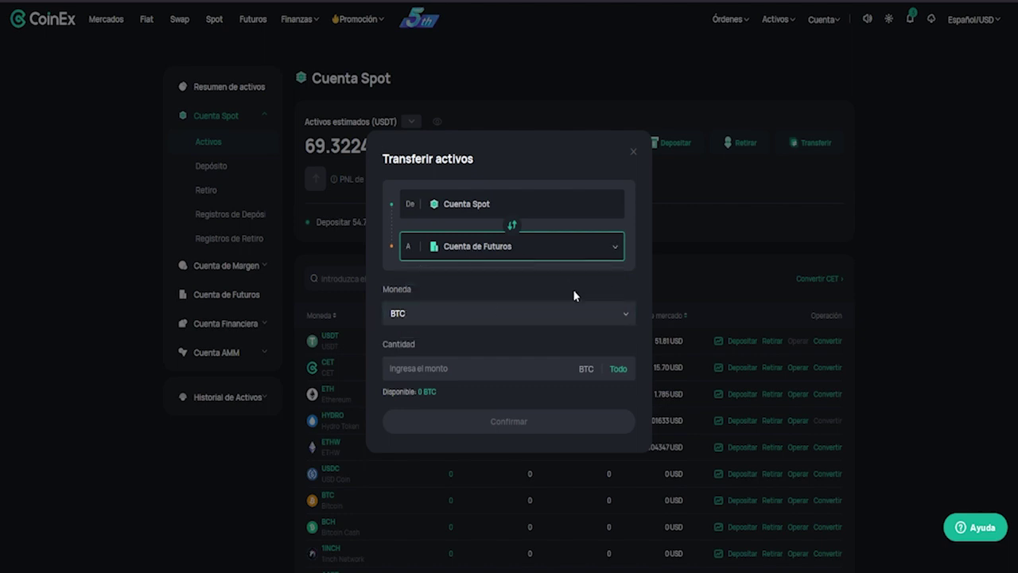
{"action": "left_click", "coordinate": [556, 315]}
{"action": "left_click", "coordinate": [417, 363]}
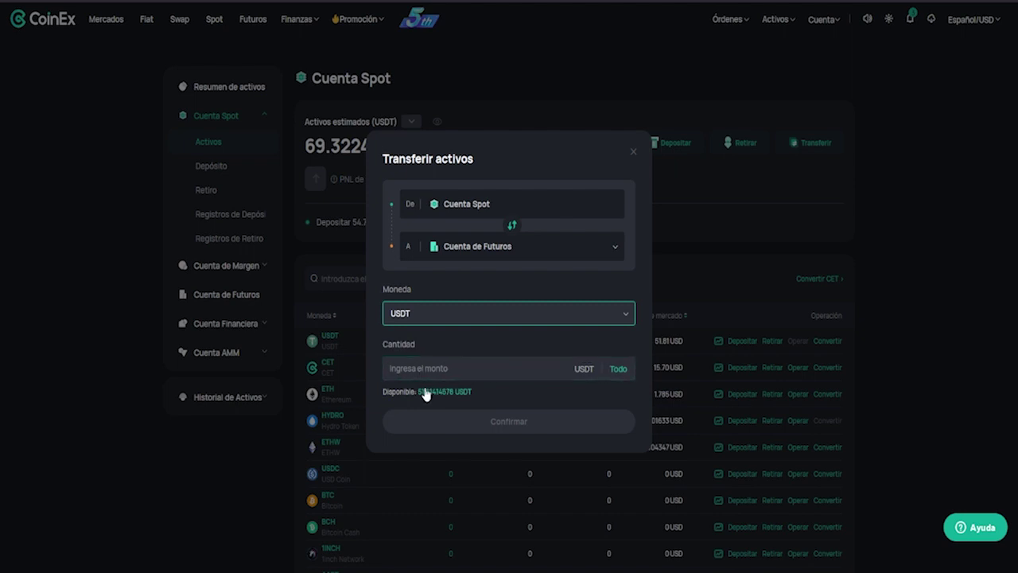
{"action": "left_click", "coordinate": [618, 370]}
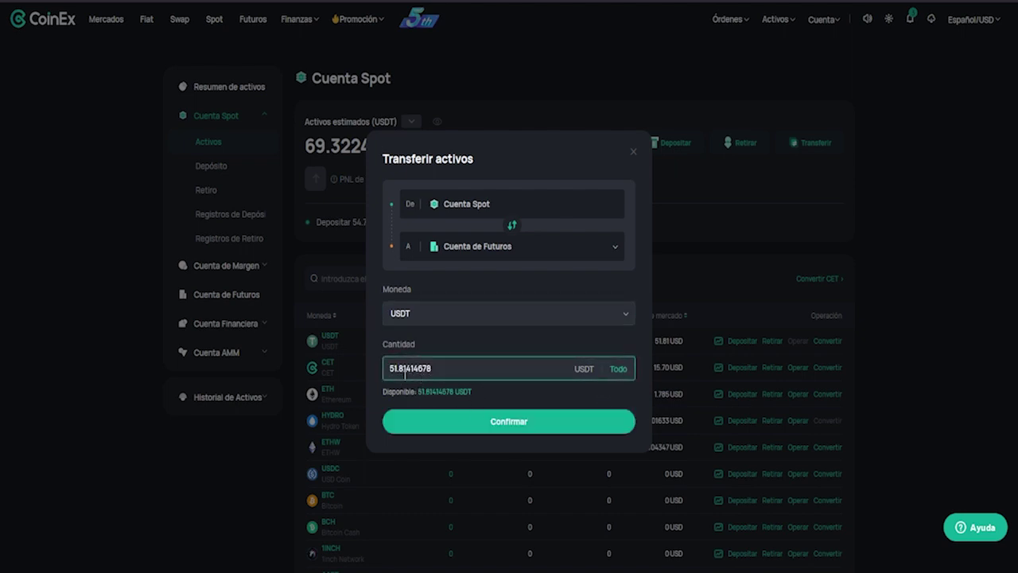
{"action": "left_click", "coordinate": [533, 424]}
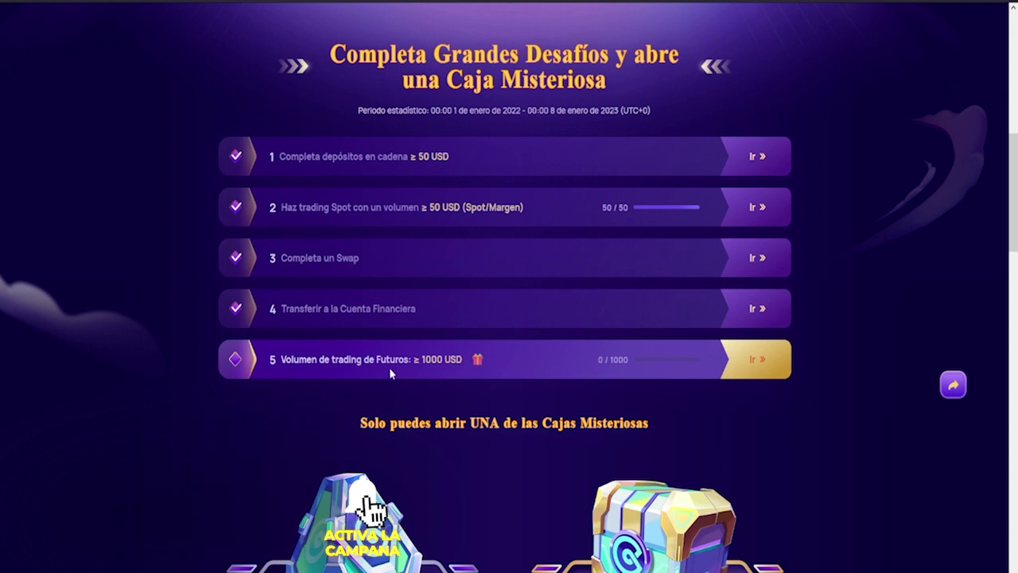
- Open the futures trading page from challenge 5 and set the BTCUSDT leverage to cross margin 100X
{"action": "left_click", "coordinate": [760, 361]}
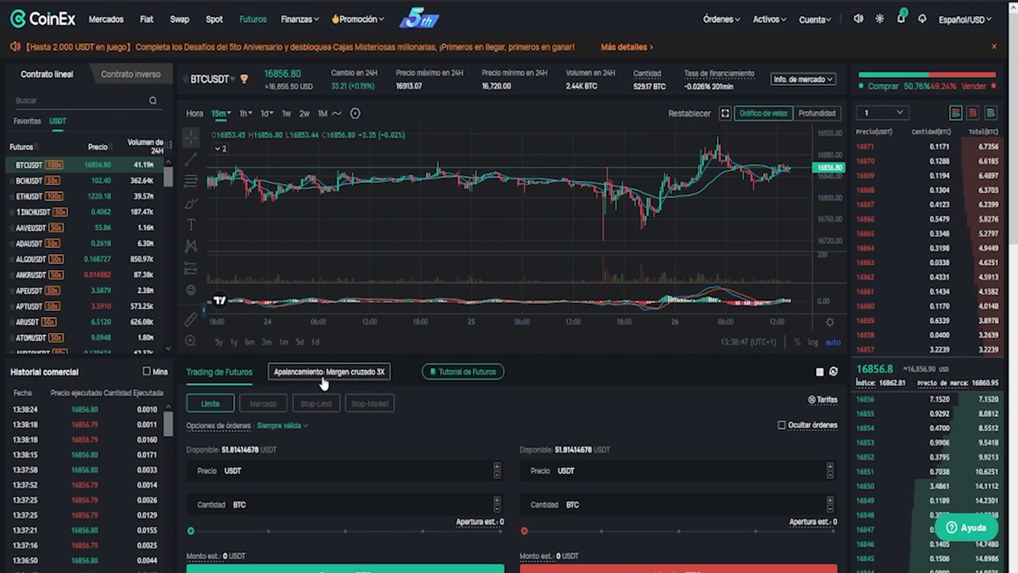
{"action": "left_click", "coordinate": [356, 374]}
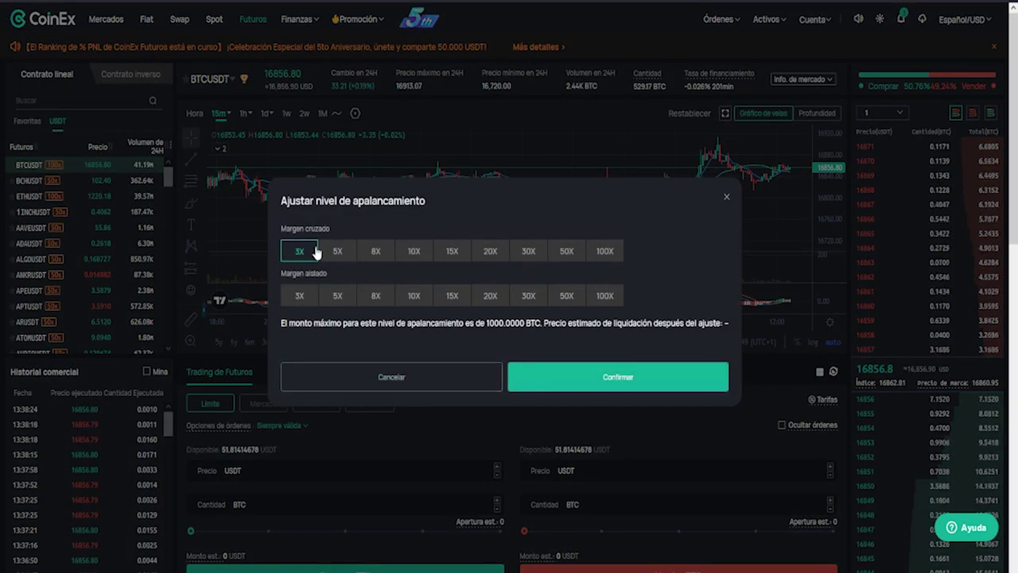
{"action": "left_click", "coordinate": [610, 251]}
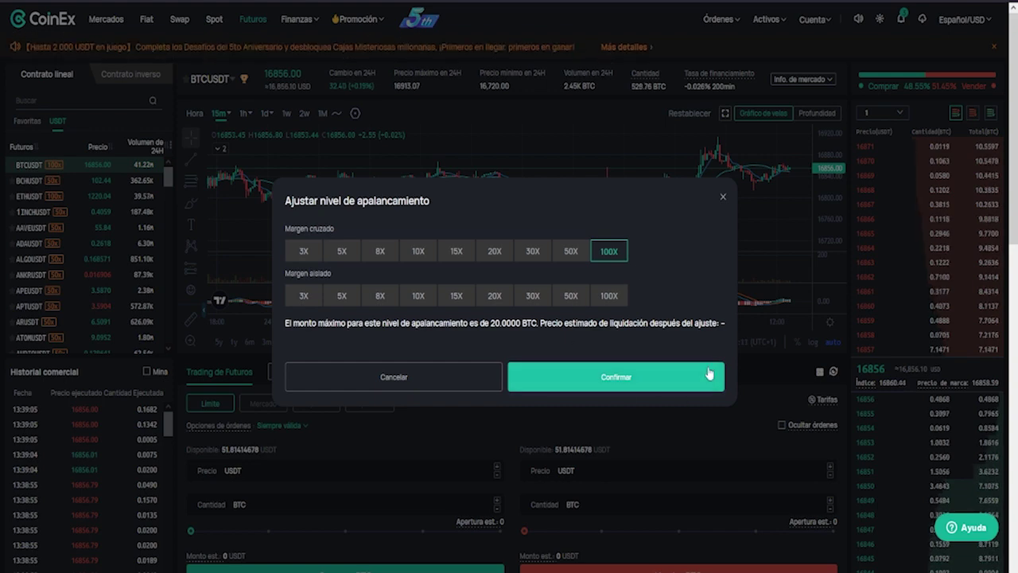
{"action": "left_click", "coordinate": [647, 387]}
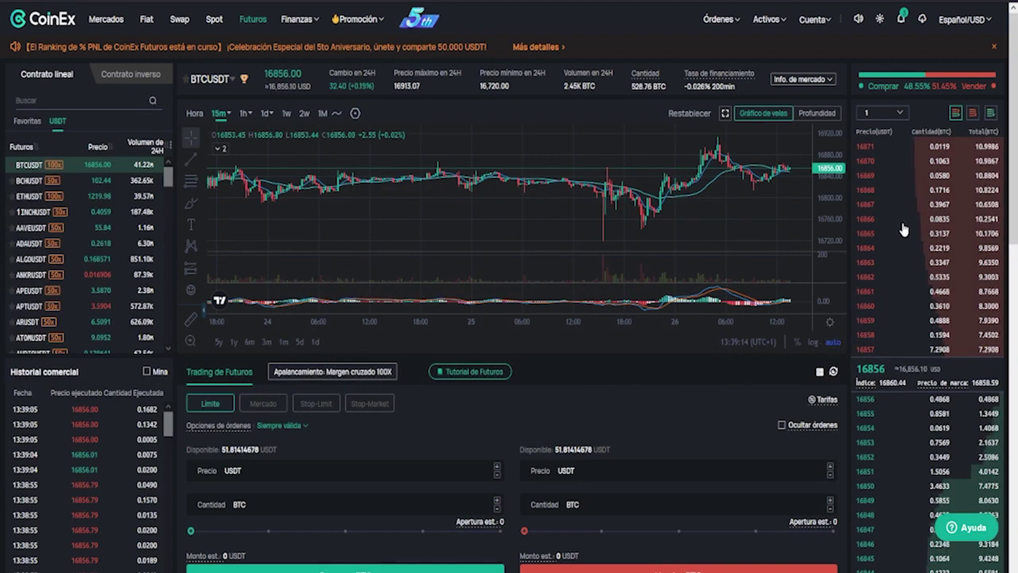
- Set up a BTCUSDT limit buy order at 16871.00 USDT using 100% of the available balance, 0.2927 BTC
{"action": "left_click", "coordinate": [903, 151]}
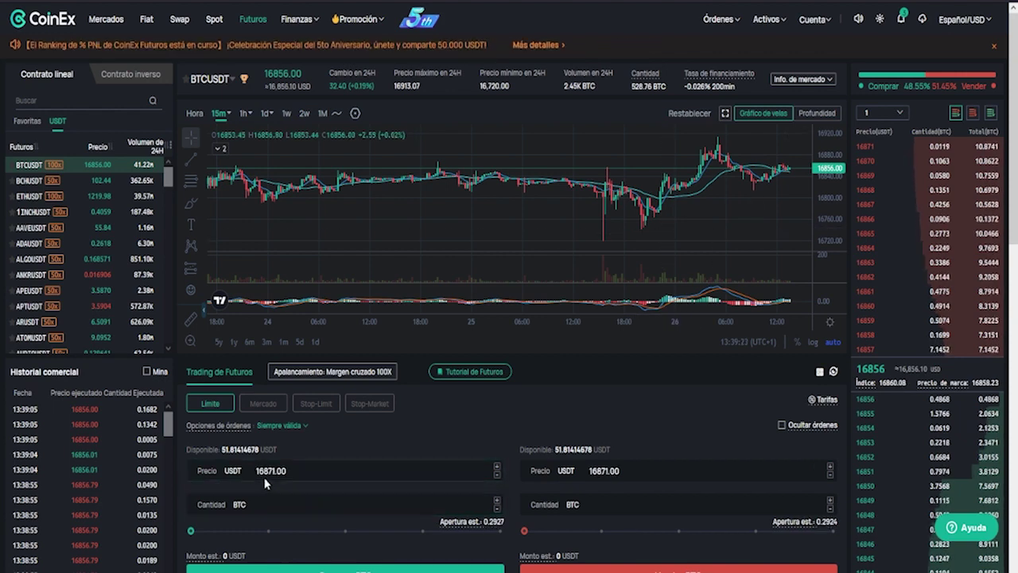
{"action": "scroll", "coordinate": [464, 467], "scroll_direction": "down", "scroll_amount": 1}
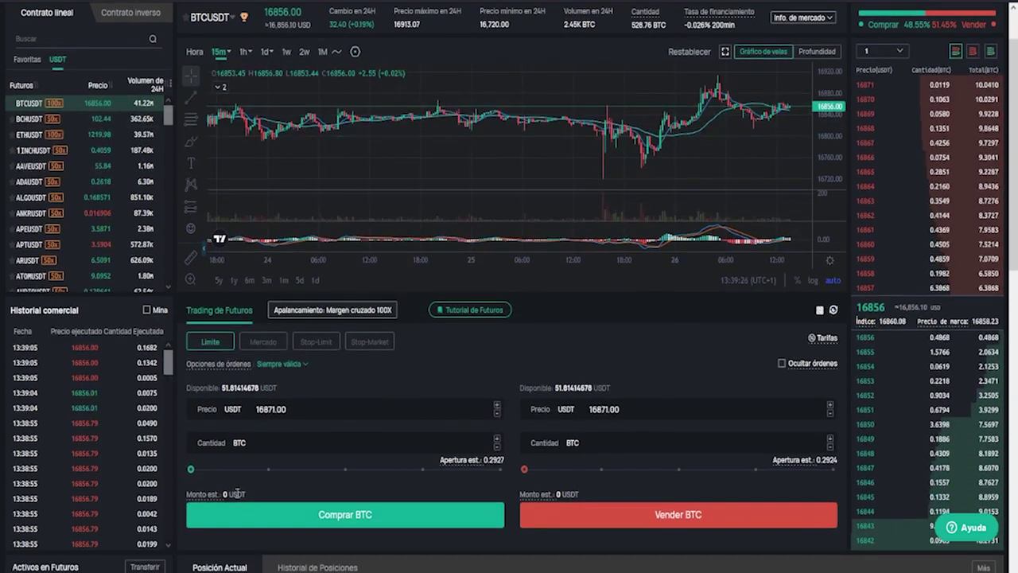
{"action": "left_click_drag", "start_coordinate": [191, 467], "coordinate": [325, 468]}
{"action": "left_click_drag", "start_coordinate": [401, 468], "coordinate": [499, 469]}
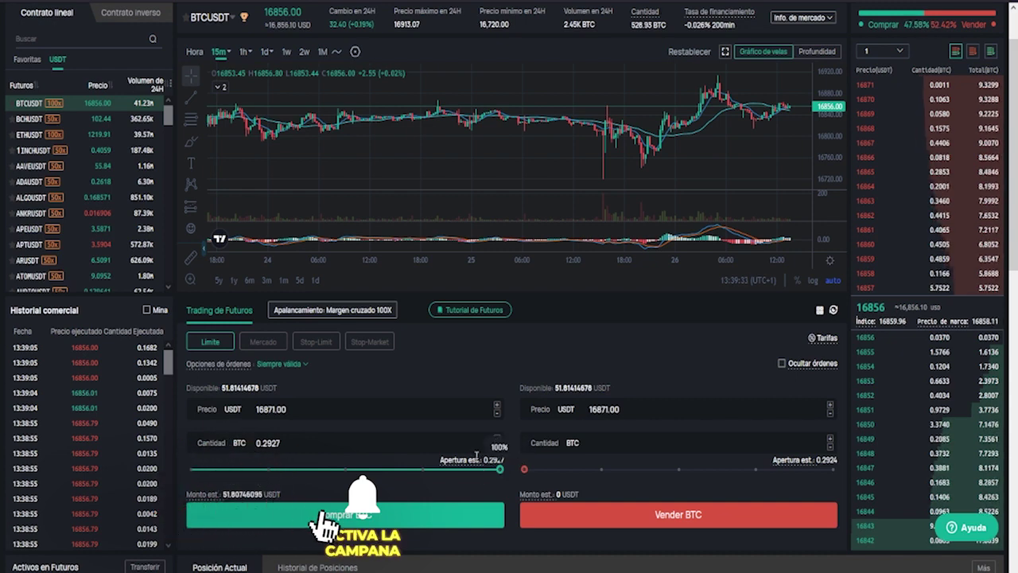
{"action": "scroll", "coordinate": [477, 465], "scroll_direction": "down", "scroll_amount": 1}
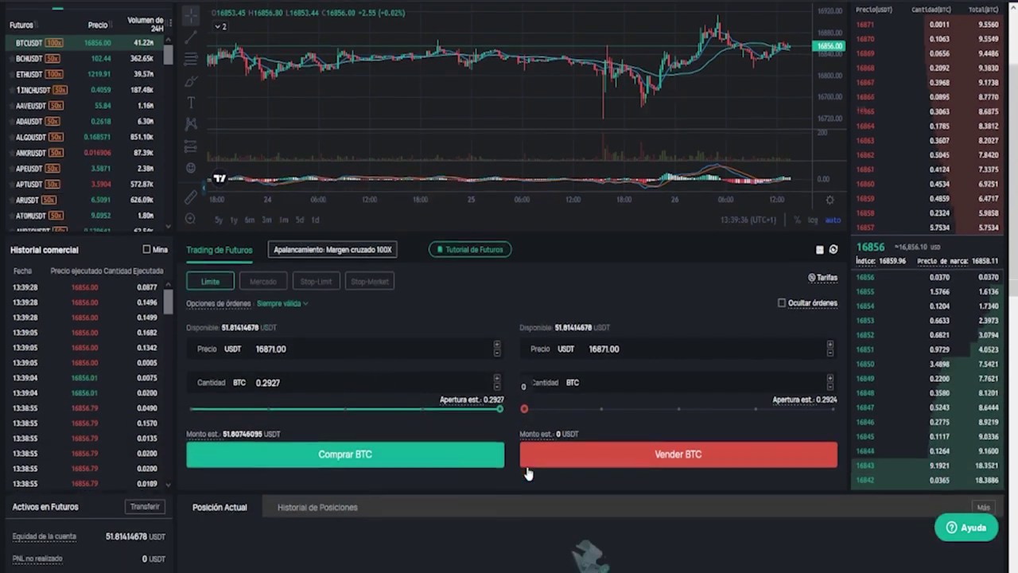
- Submit and confirm the BTC limit buy order, and view the details of the current BTCUSDT long position
{"action": "left_click", "coordinate": [458, 464]}
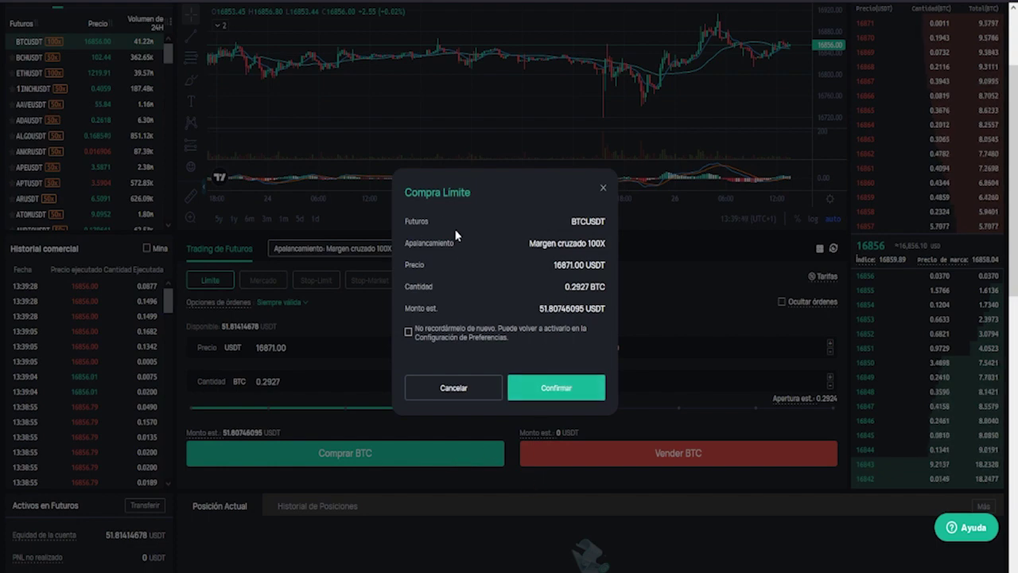
{"action": "left_click", "coordinate": [579, 394]}
{"action": "left_click", "coordinate": [553, 387]}
{"action": "scroll", "coordinate": [553, 386], "scroll_direction": "down", "scroll_amount": 1}
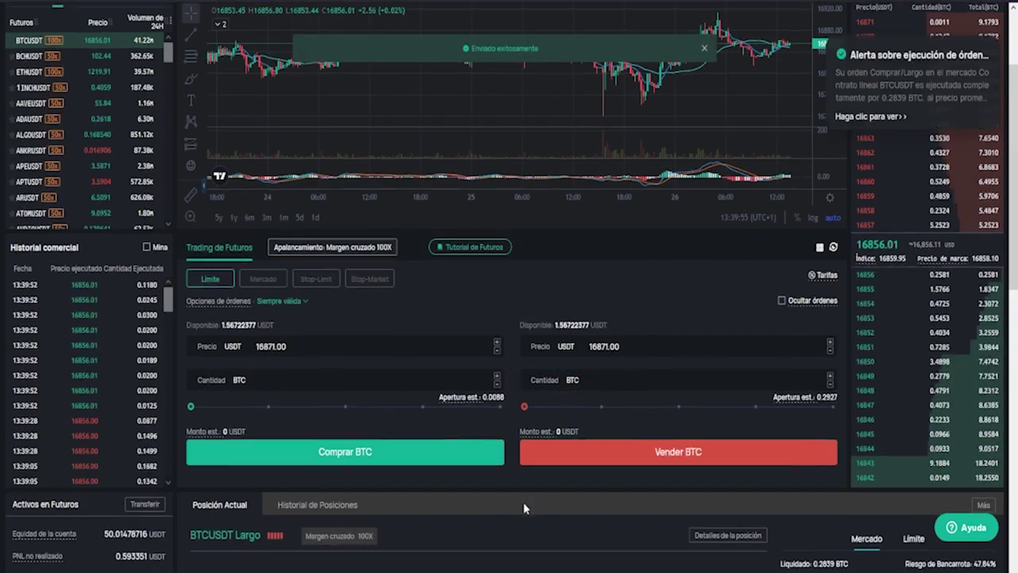
{"action": "scroll", "coordinate": [357, 435], "scroll_direction": "down", "scroll_amount": 3}
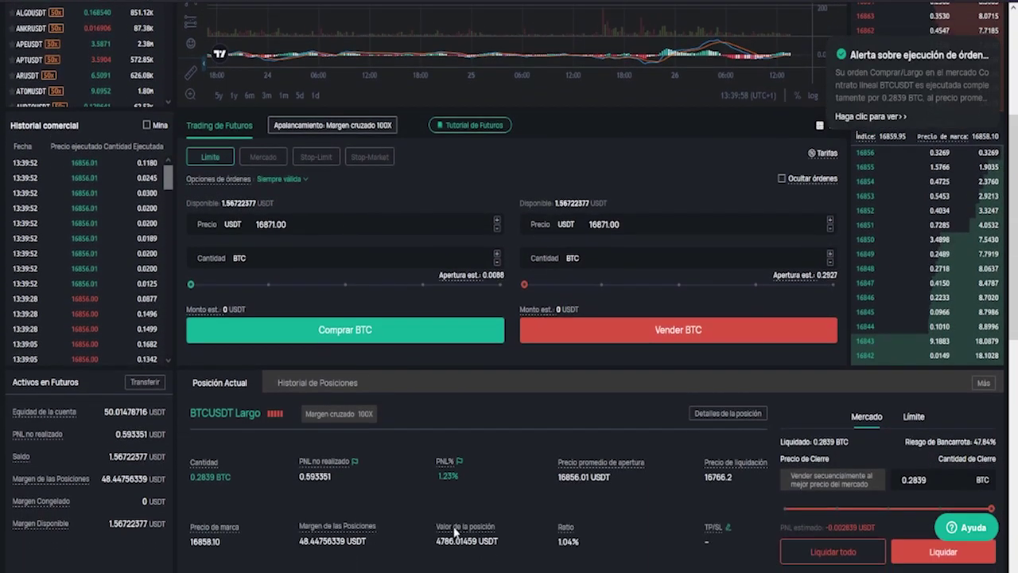